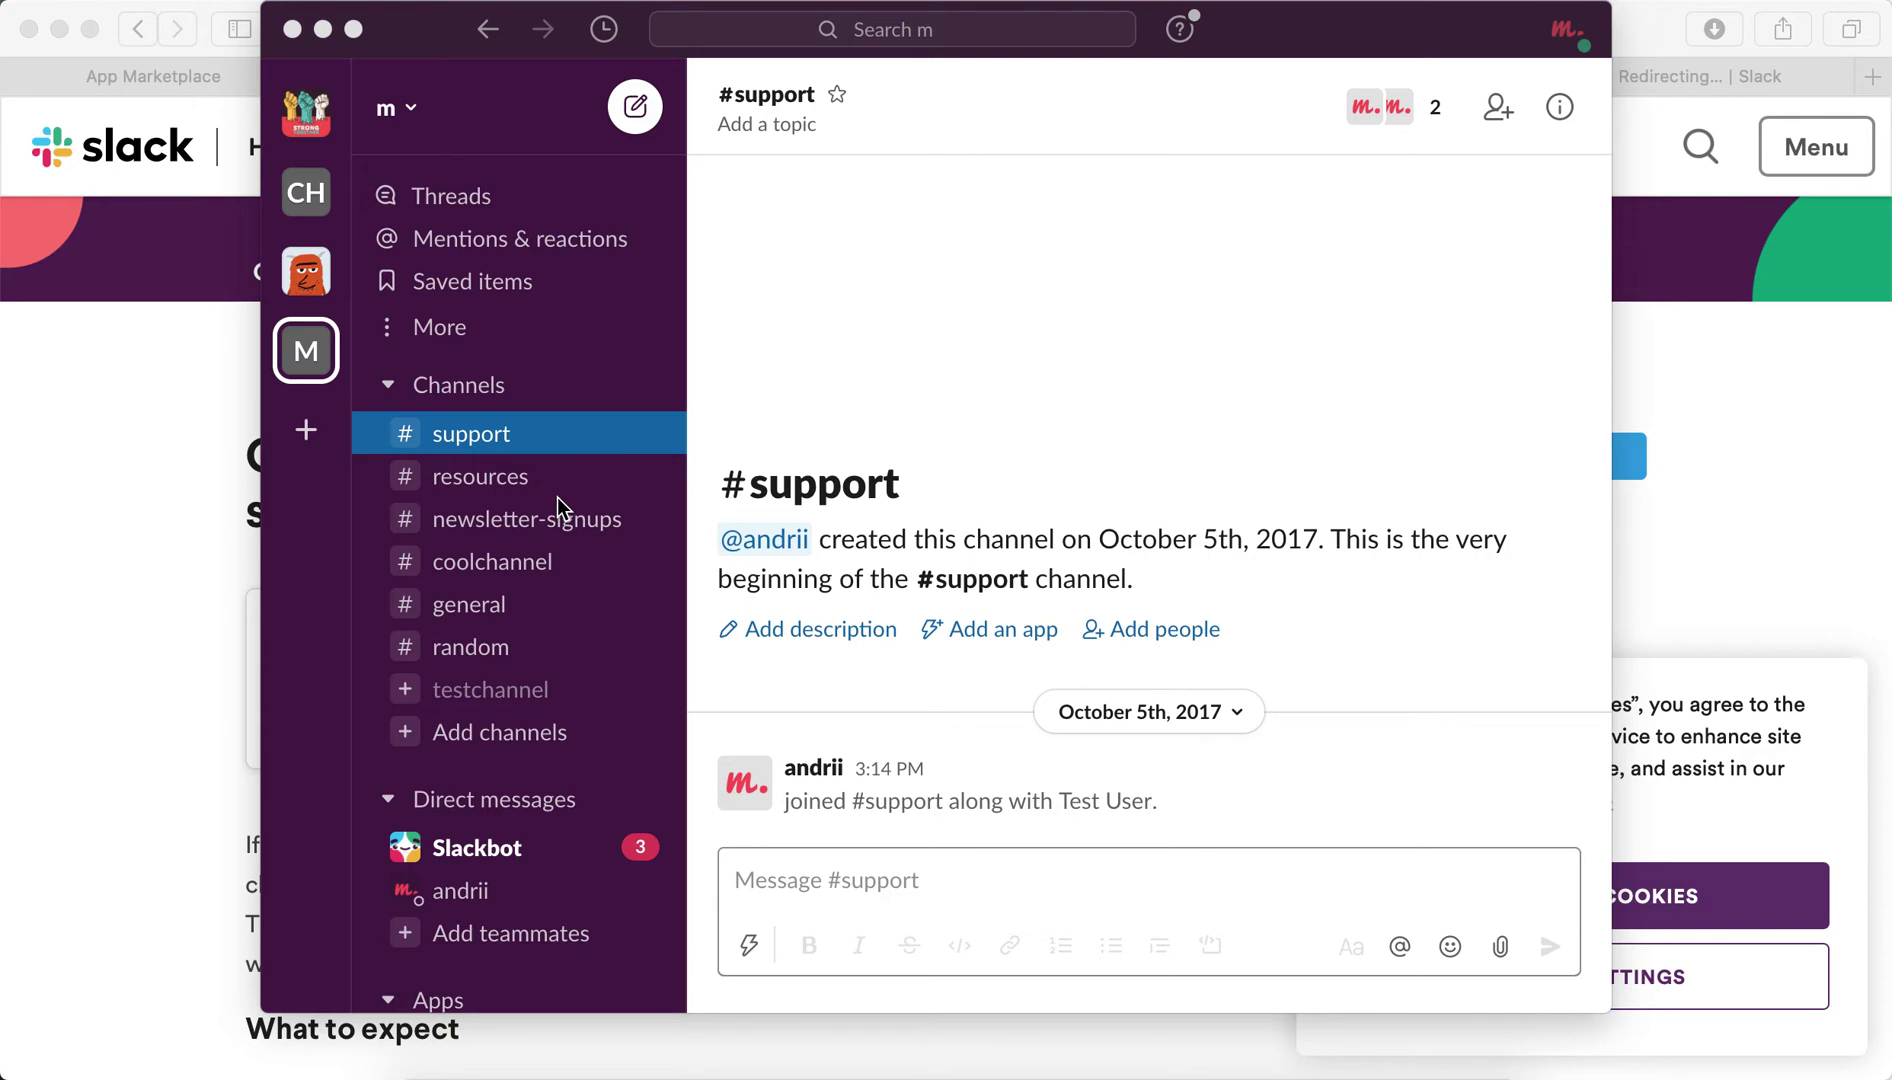
- Activate the Slack window showing #support in the m workspace
left_click(421, 44)
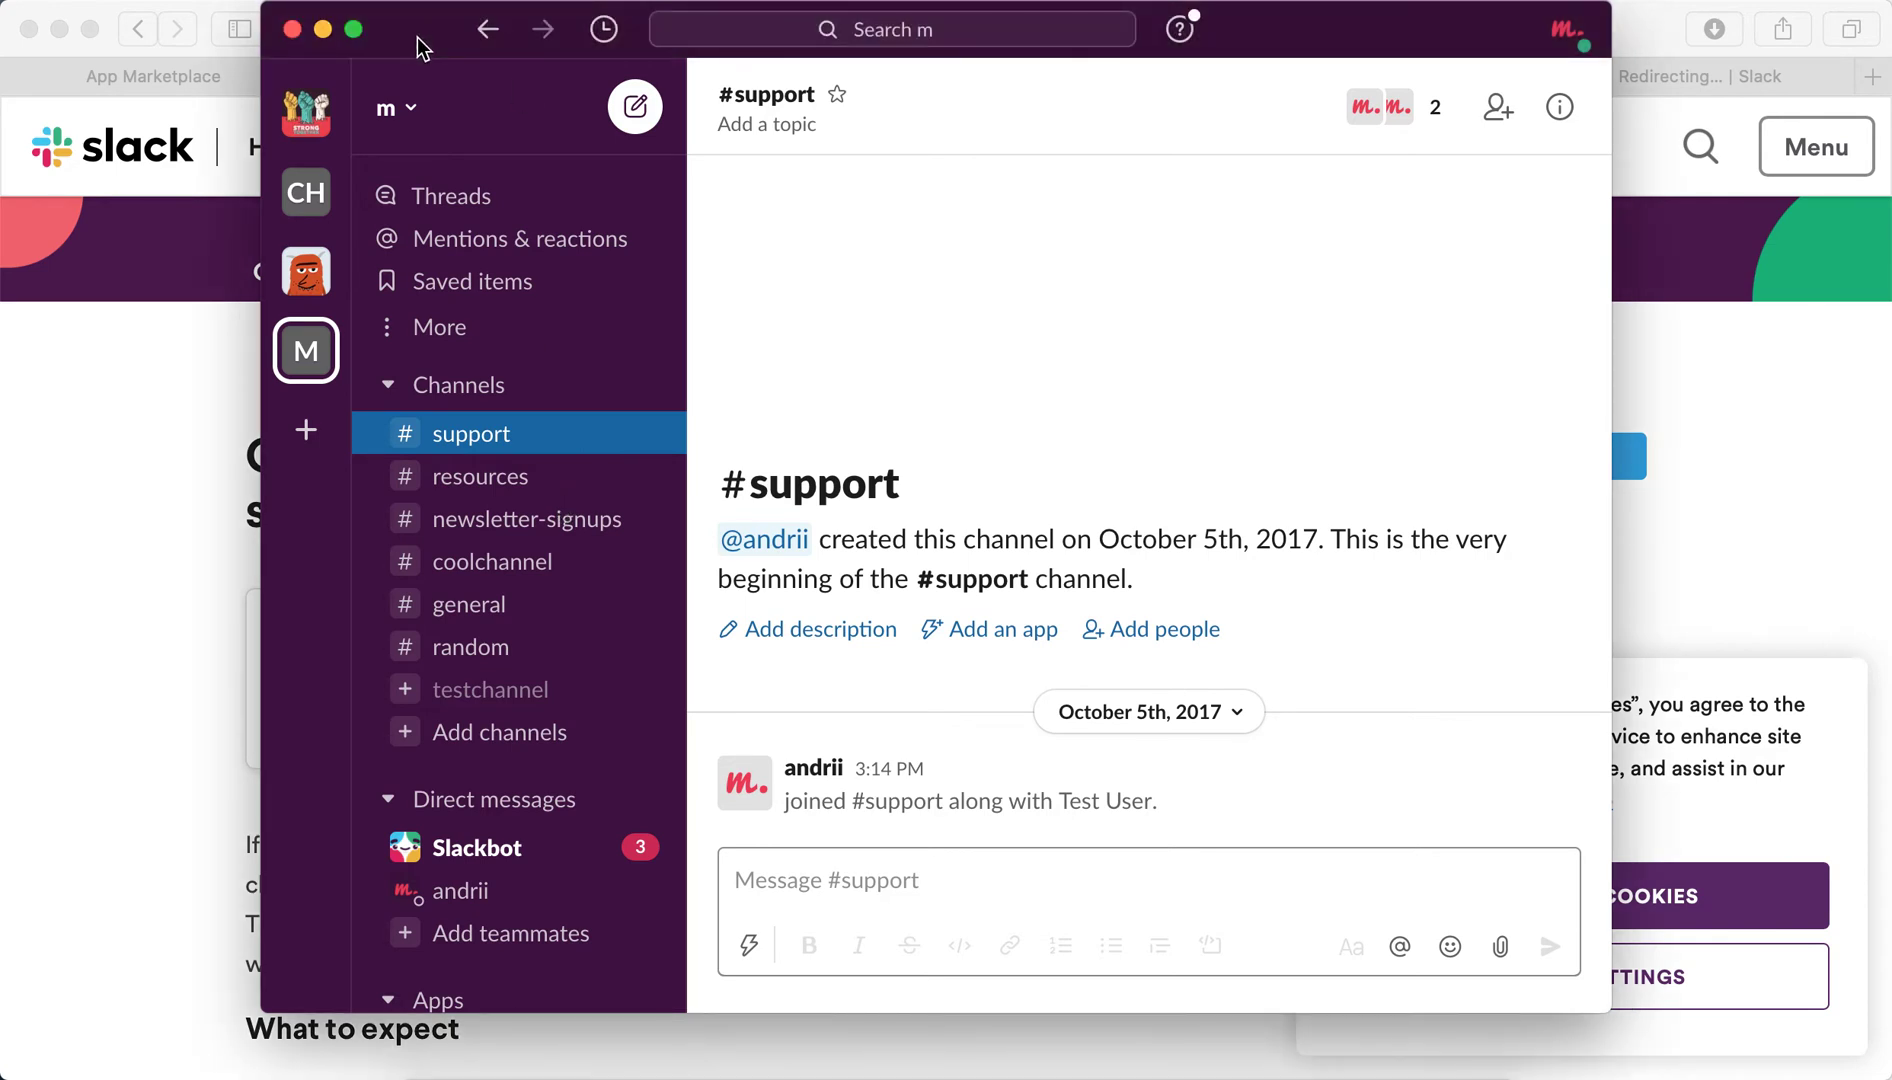
- Review the Sidebar sort options in the m workspace's Preferences, then close without changes
left_click(409, 114)
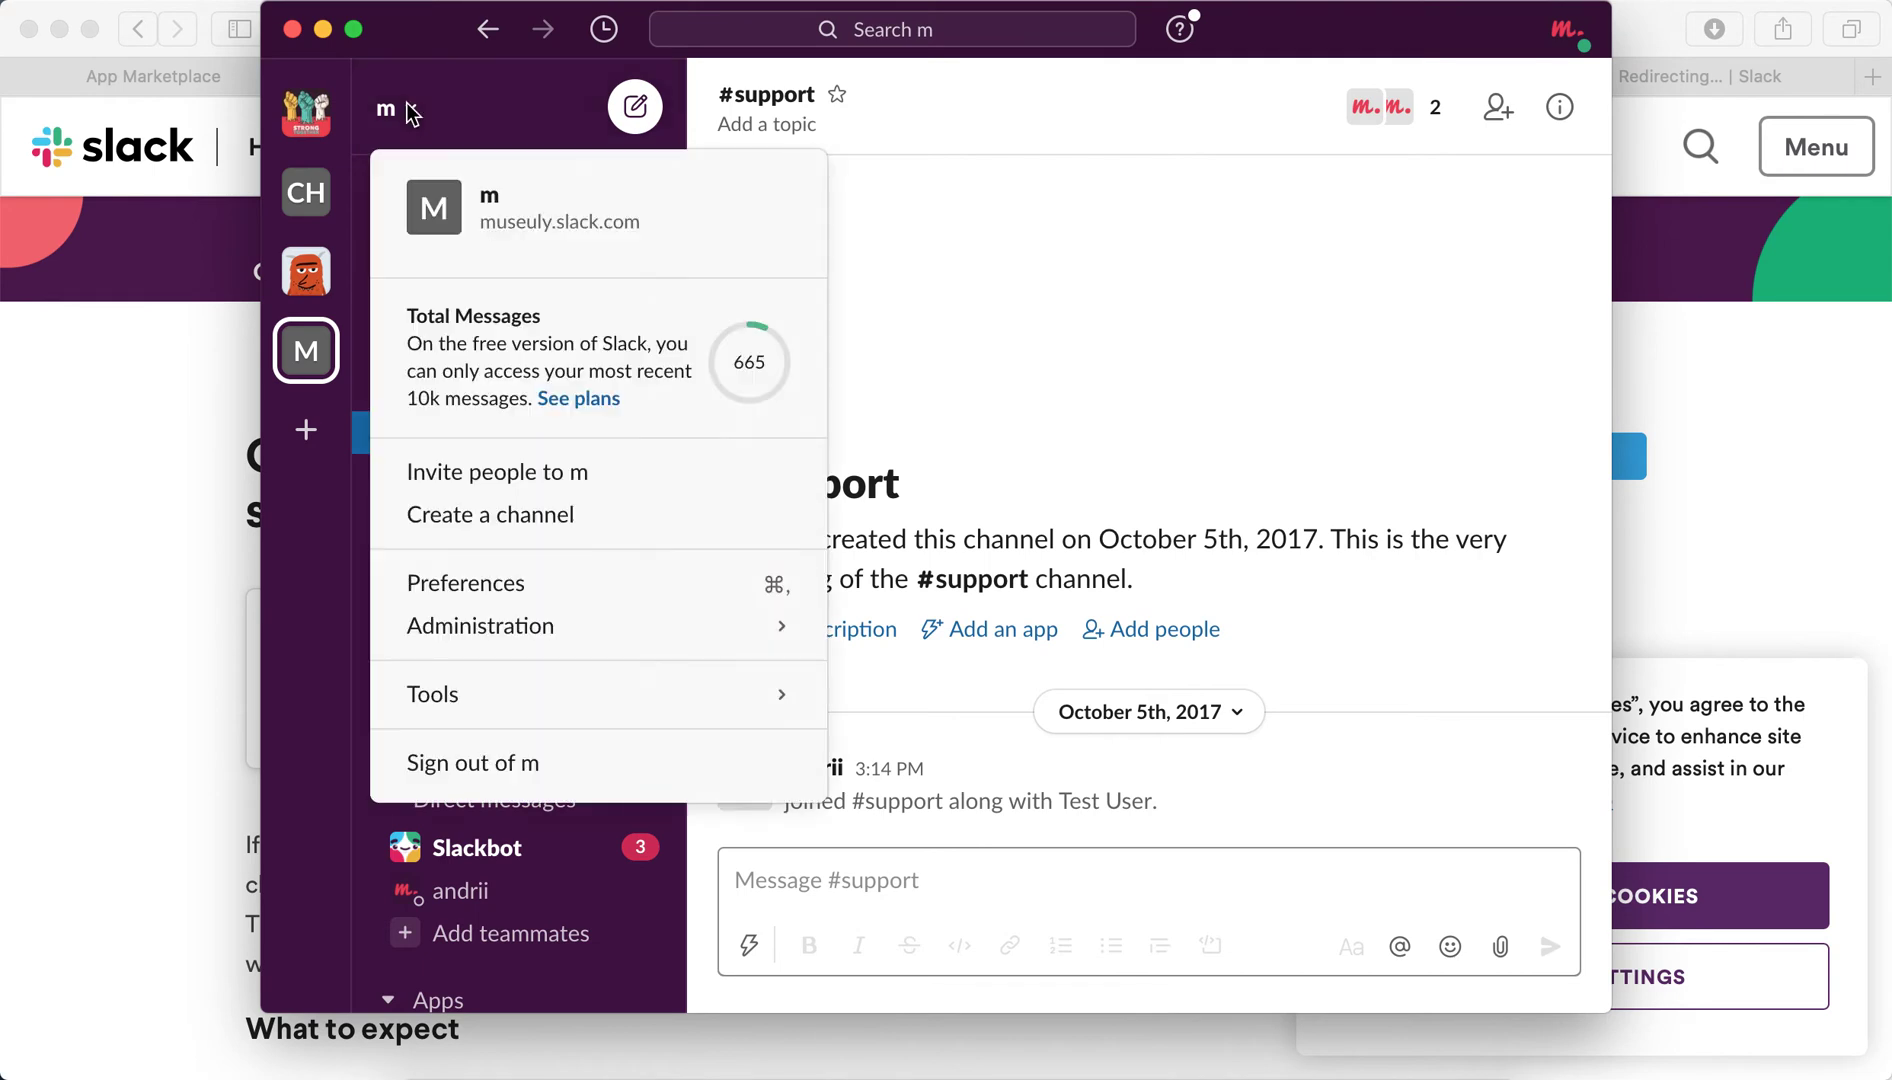
left_click(469, 592)
left_click(473, 263)
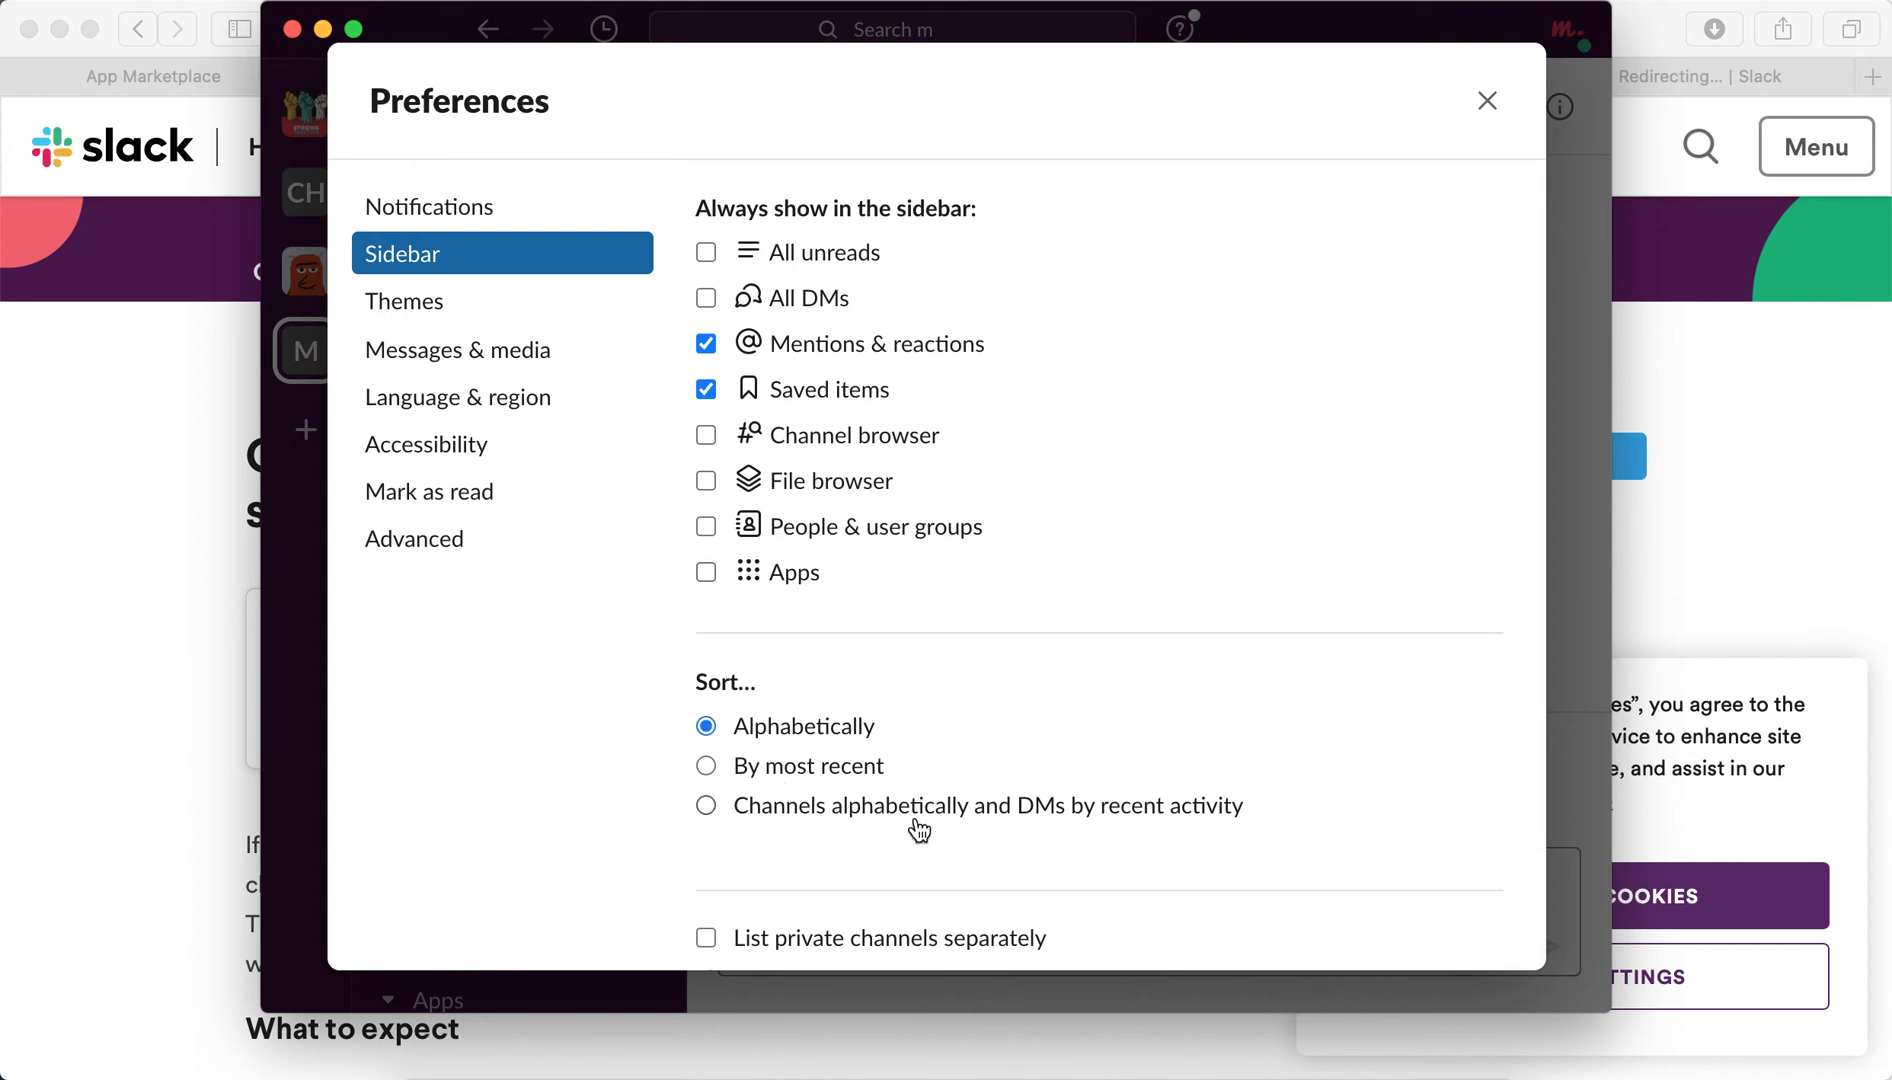
scroll(918, 830, "down", 1)
scroll(918, 830, "down", 1)
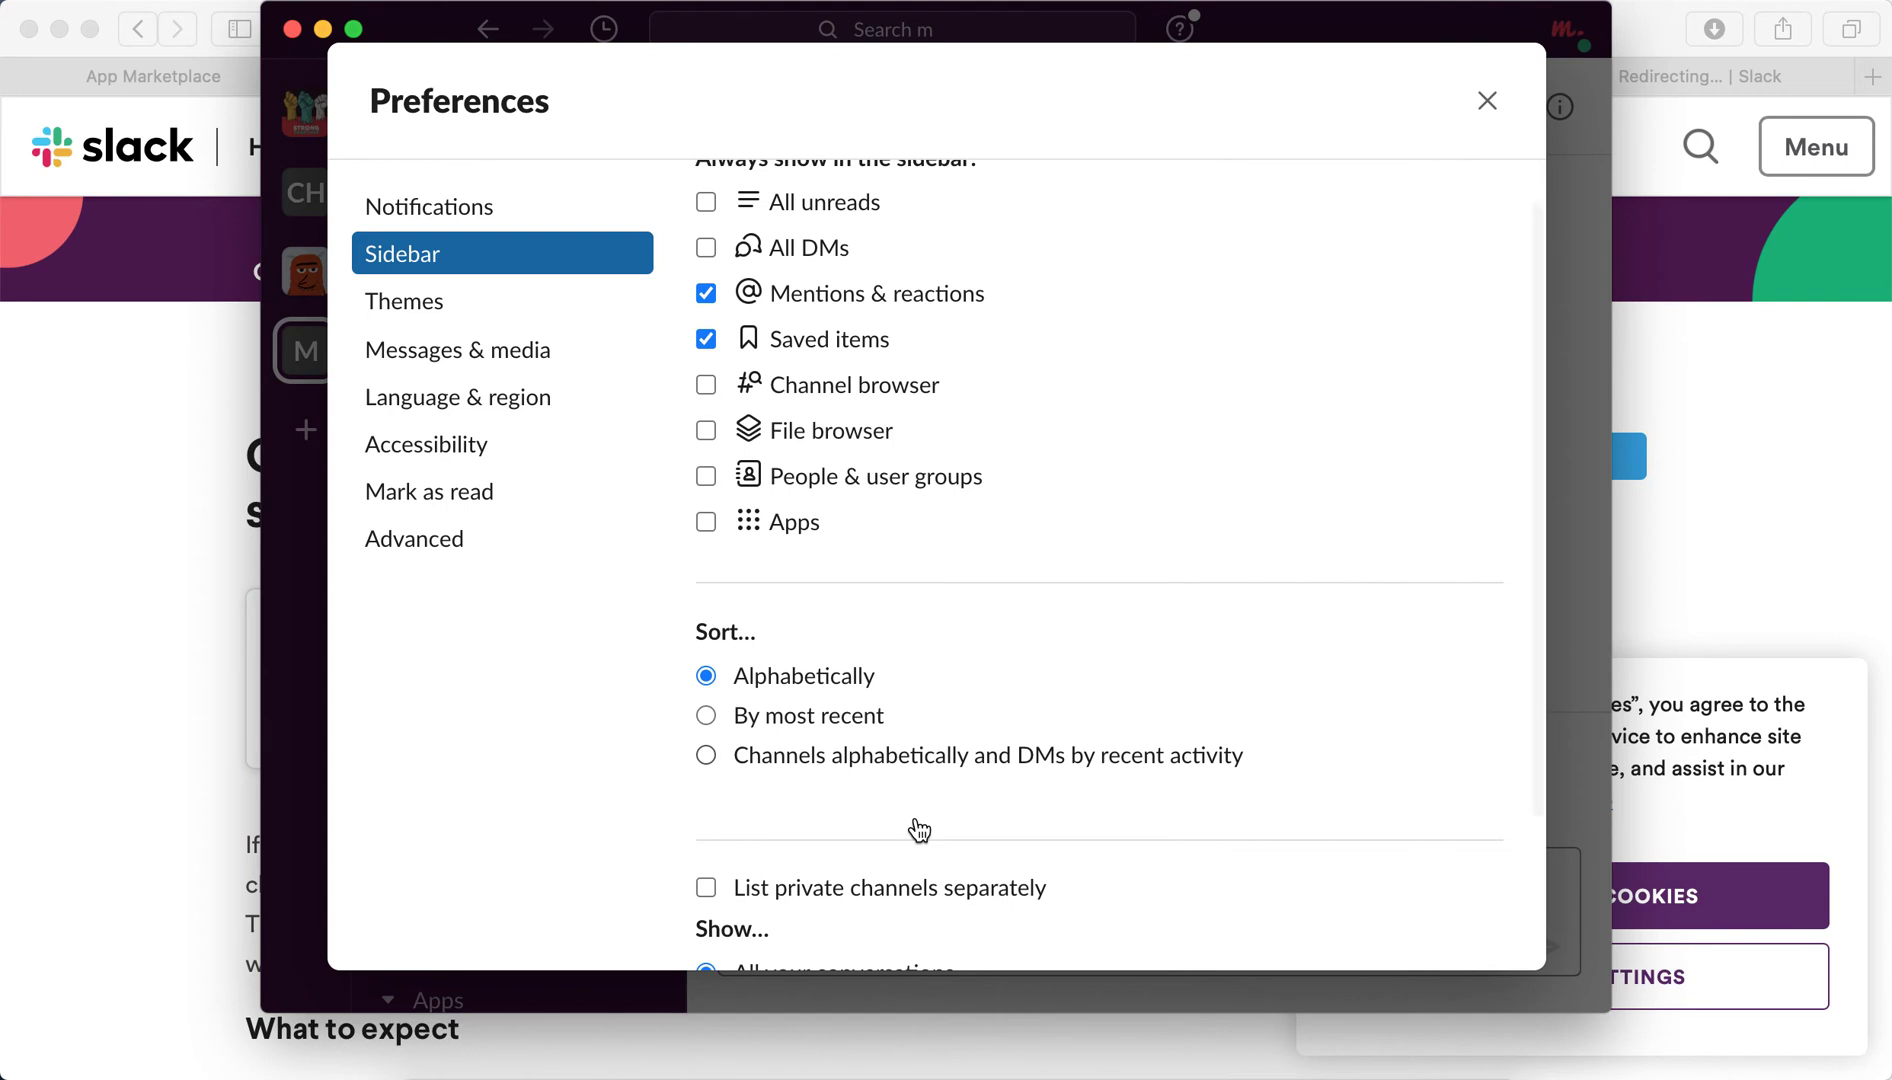
left_click(1486, 101)
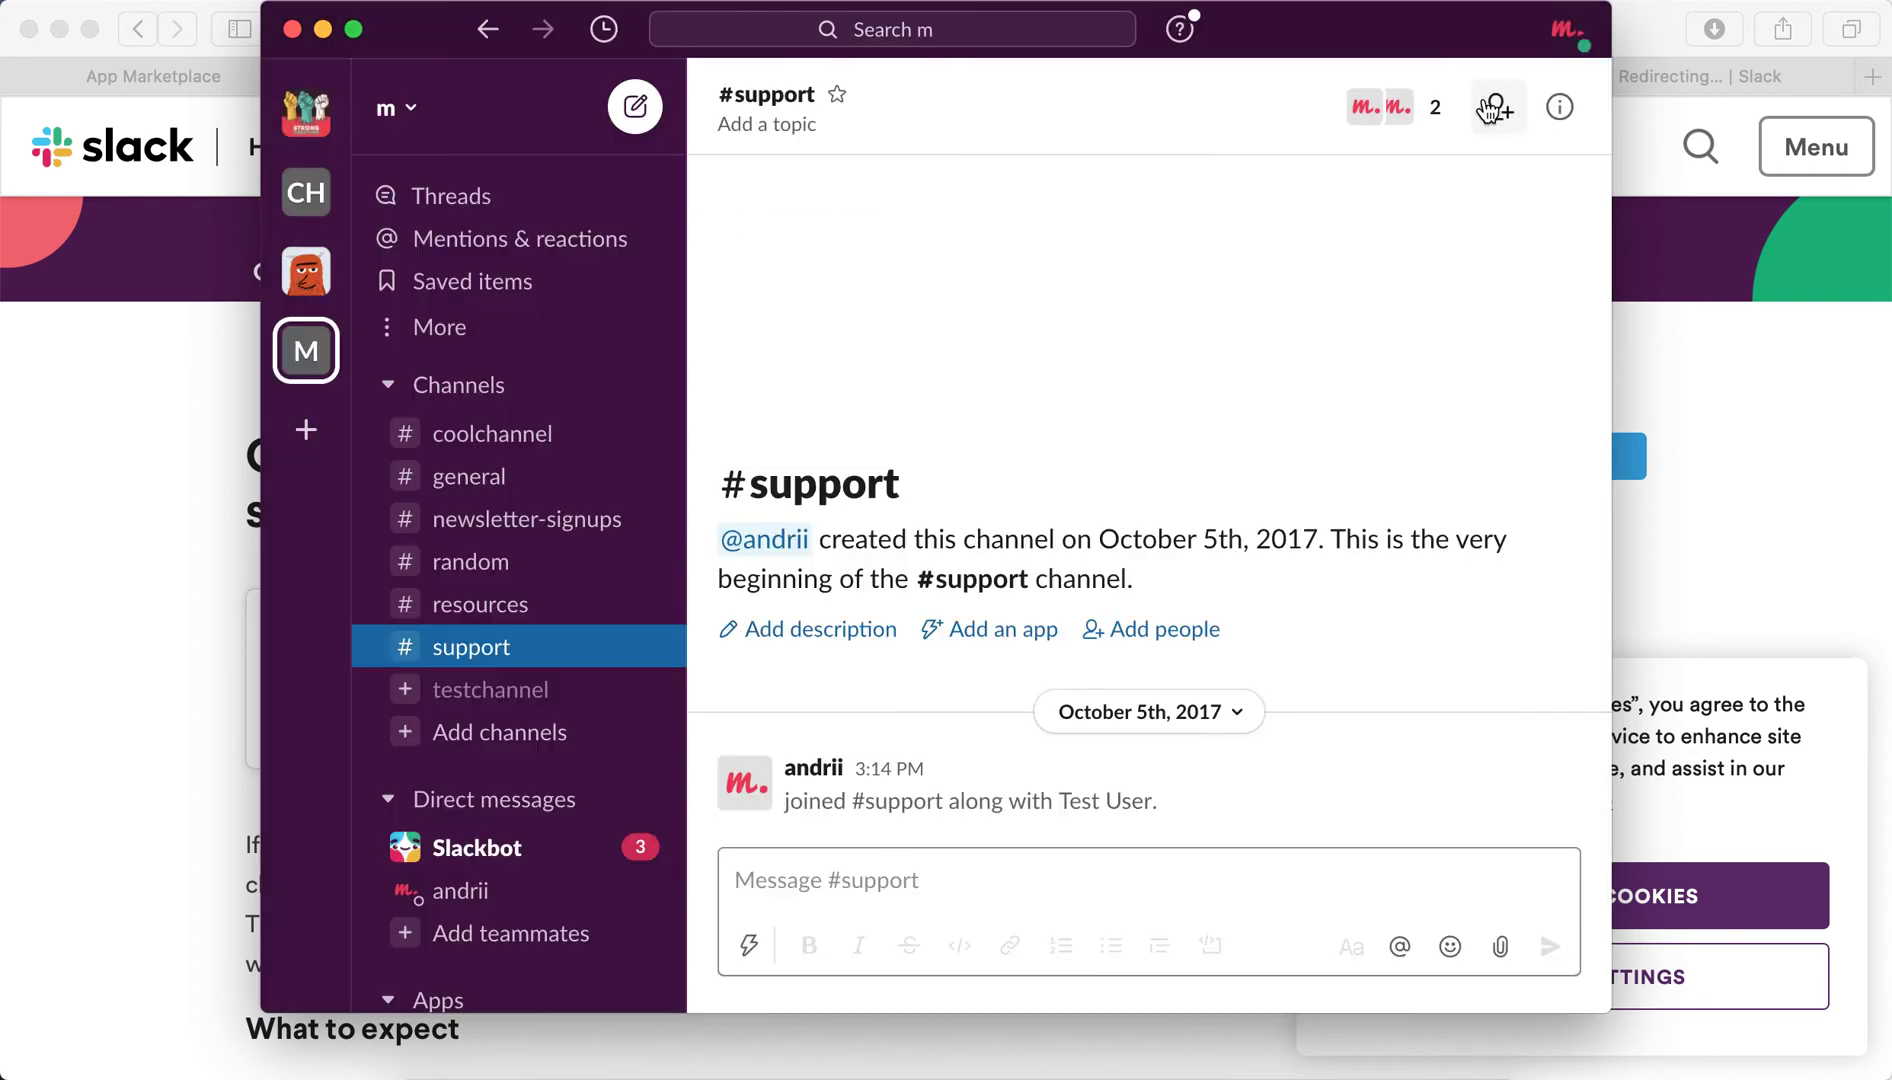
- Switch the Sidebar sort setting in Preferences to 'By most recent', then close Preferences
left_click(412, 109)
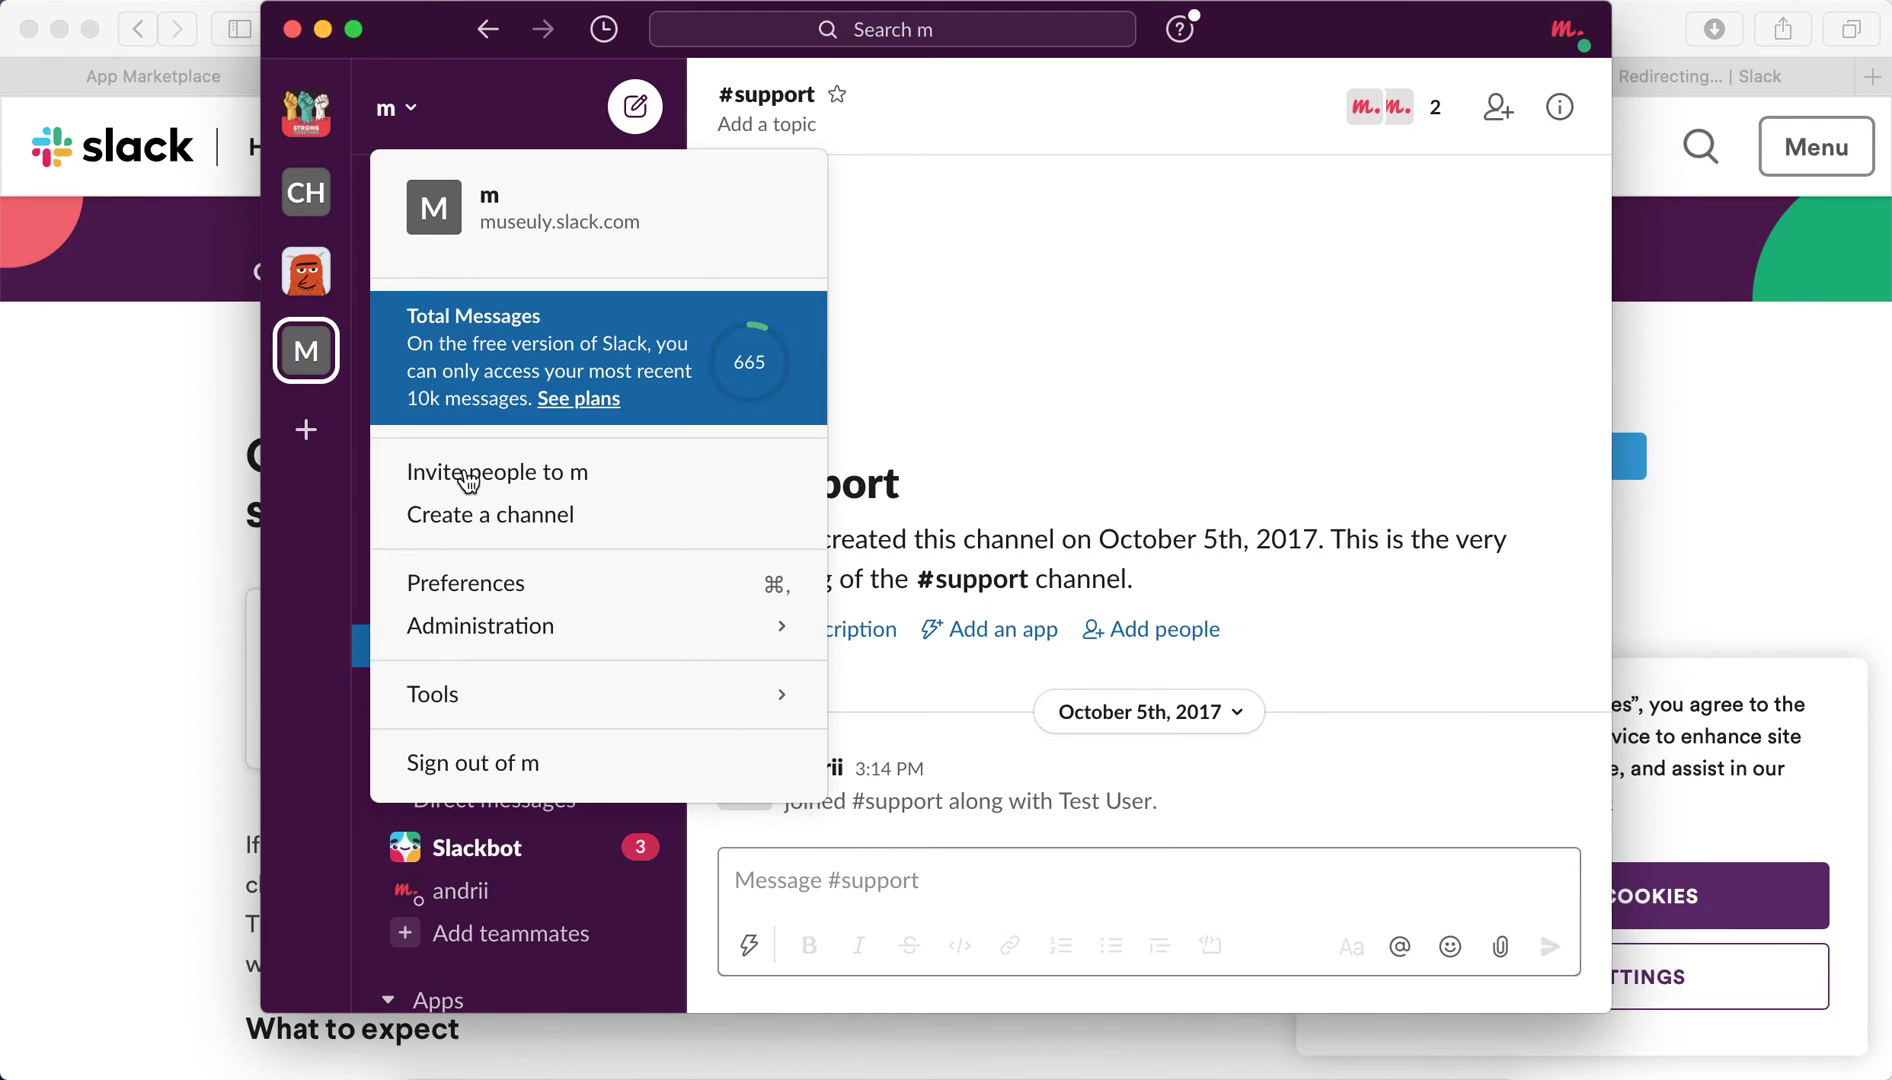
left_click(460, 598)
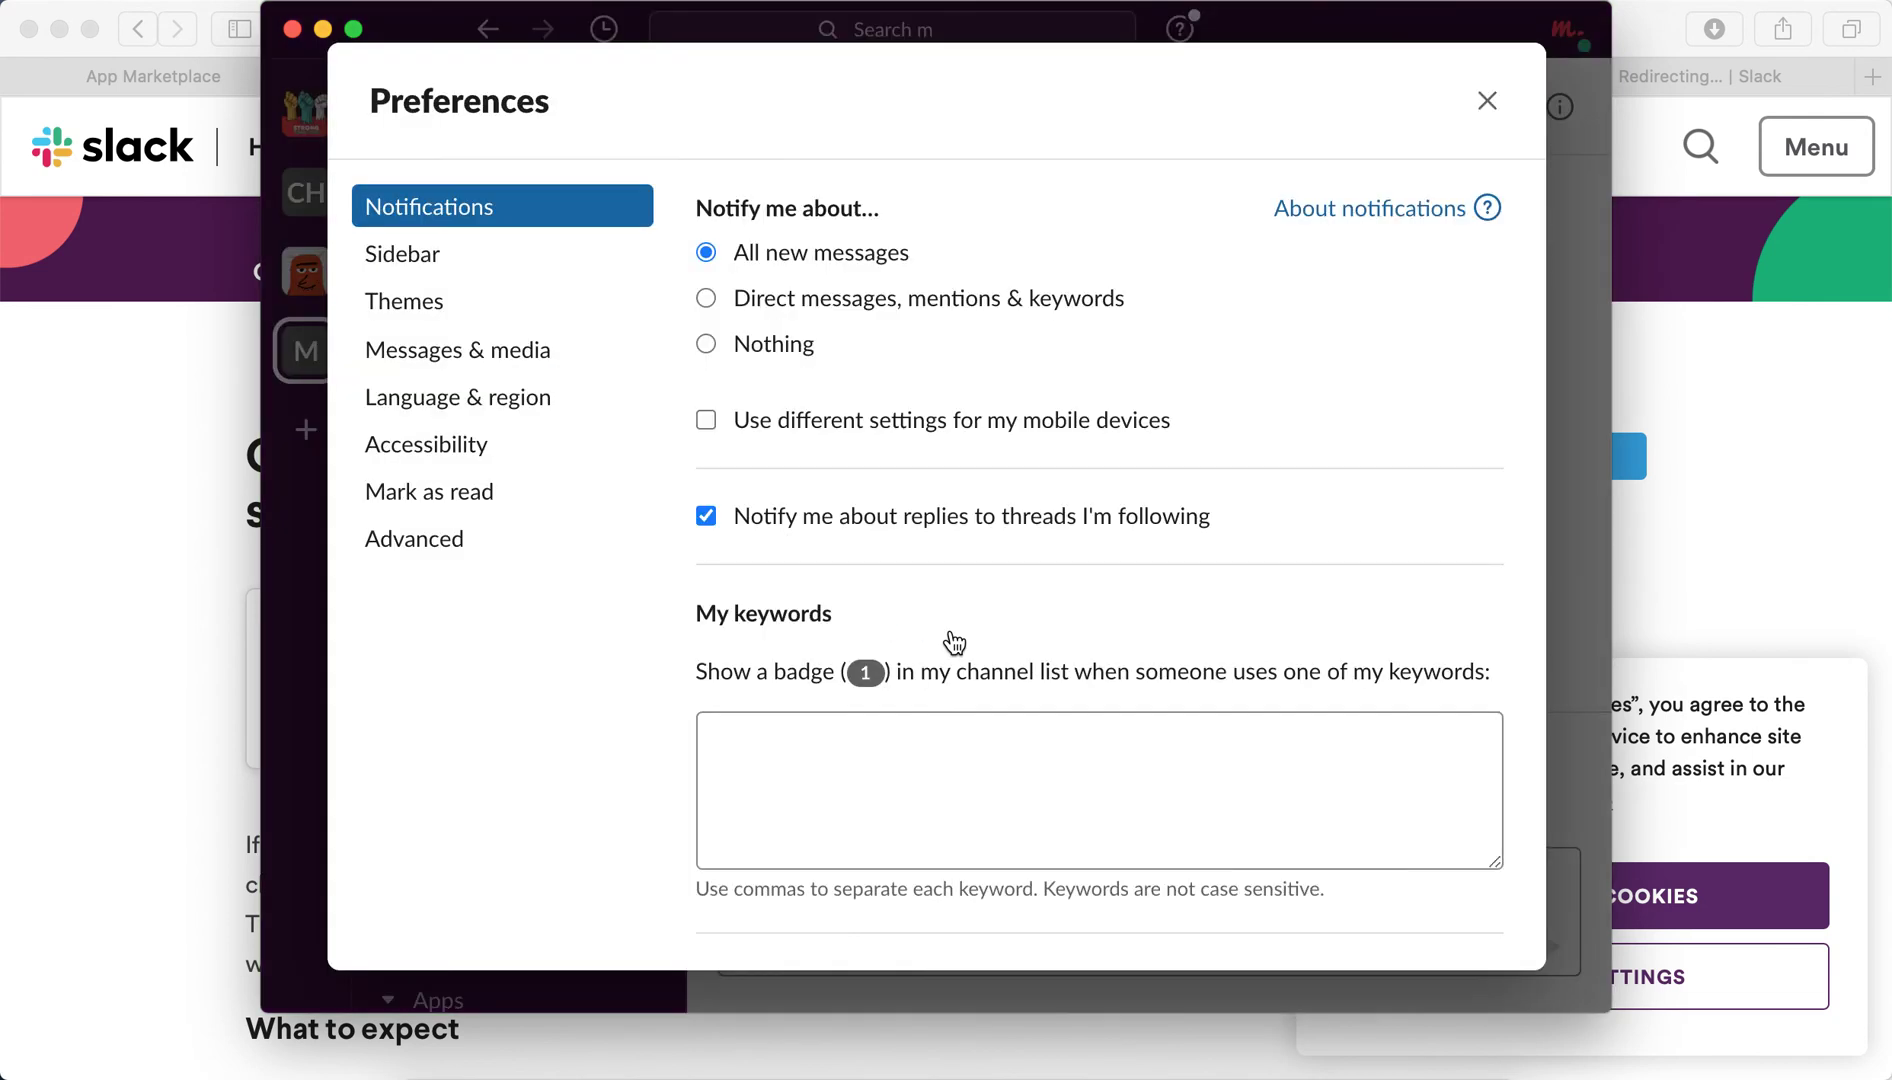
left_click(461, 256)
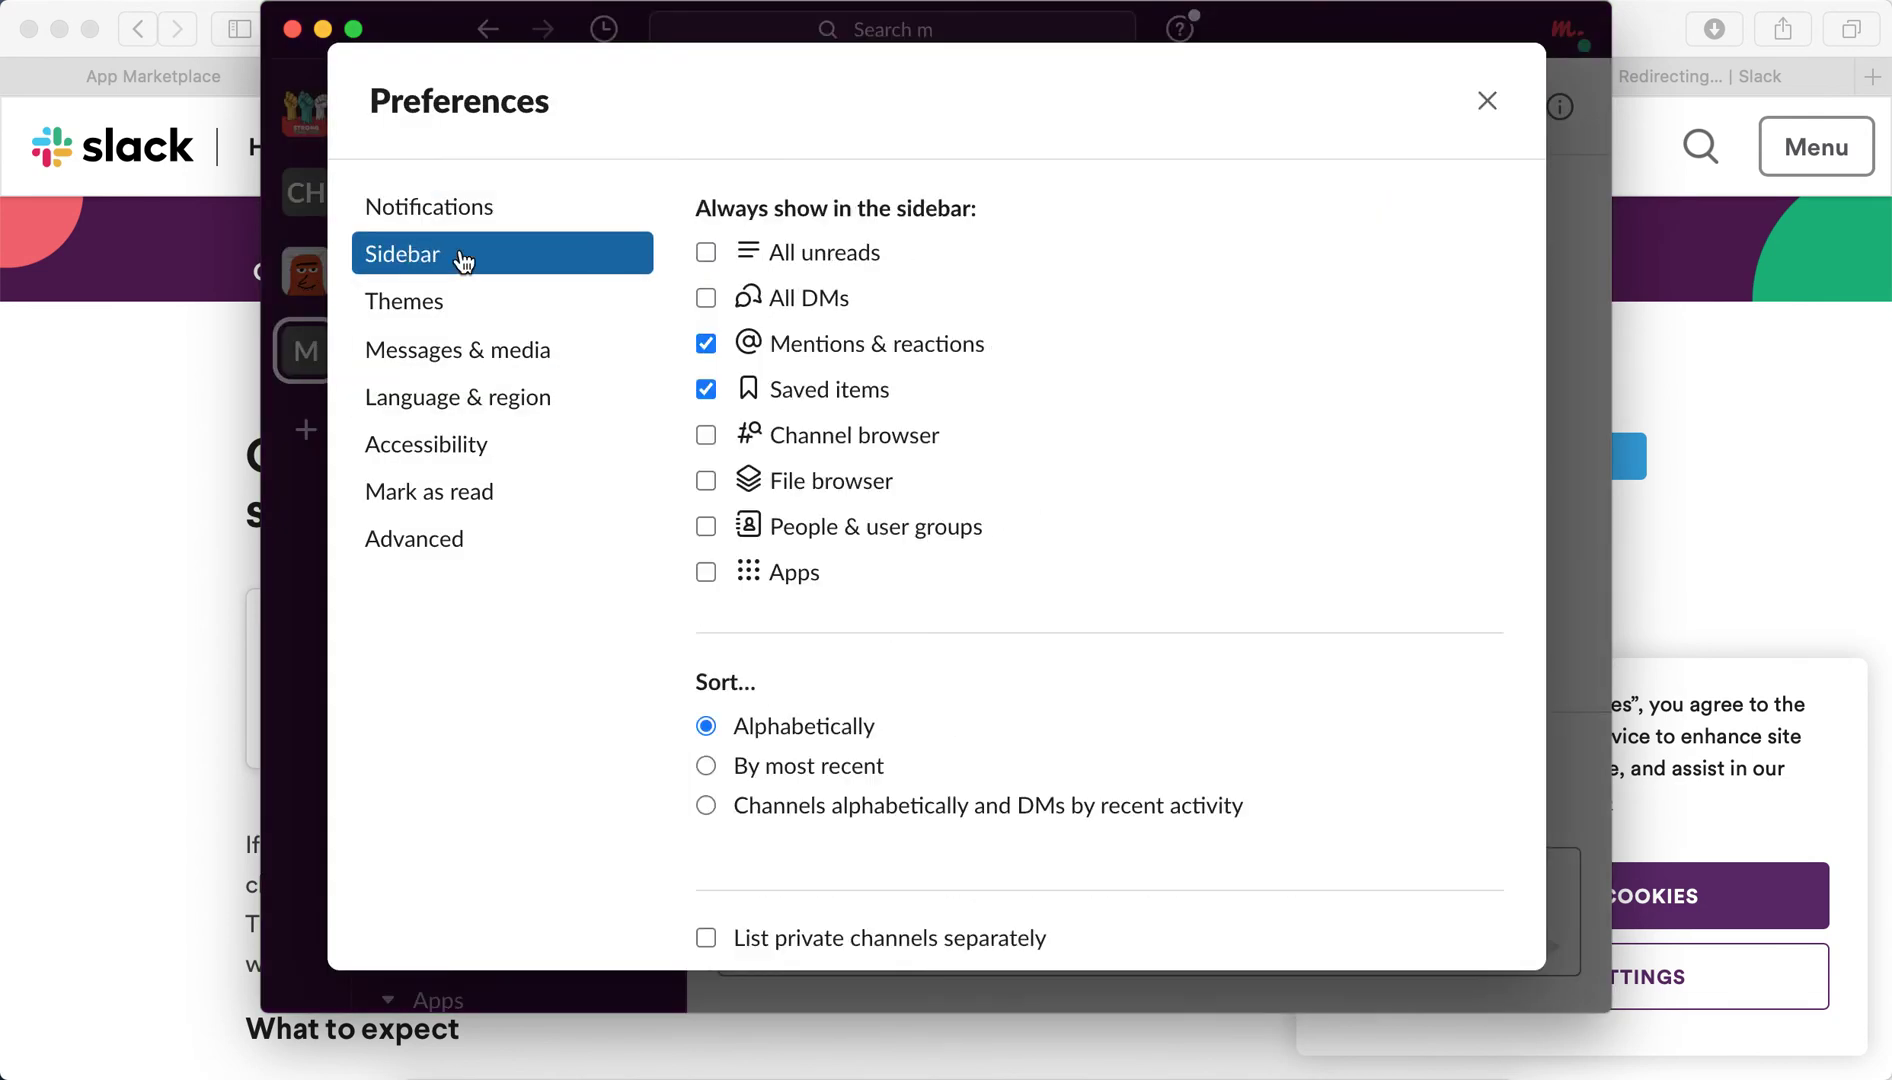
left_click(705, 765)
left_click(1487, 101)
mouse_move(458, 384)
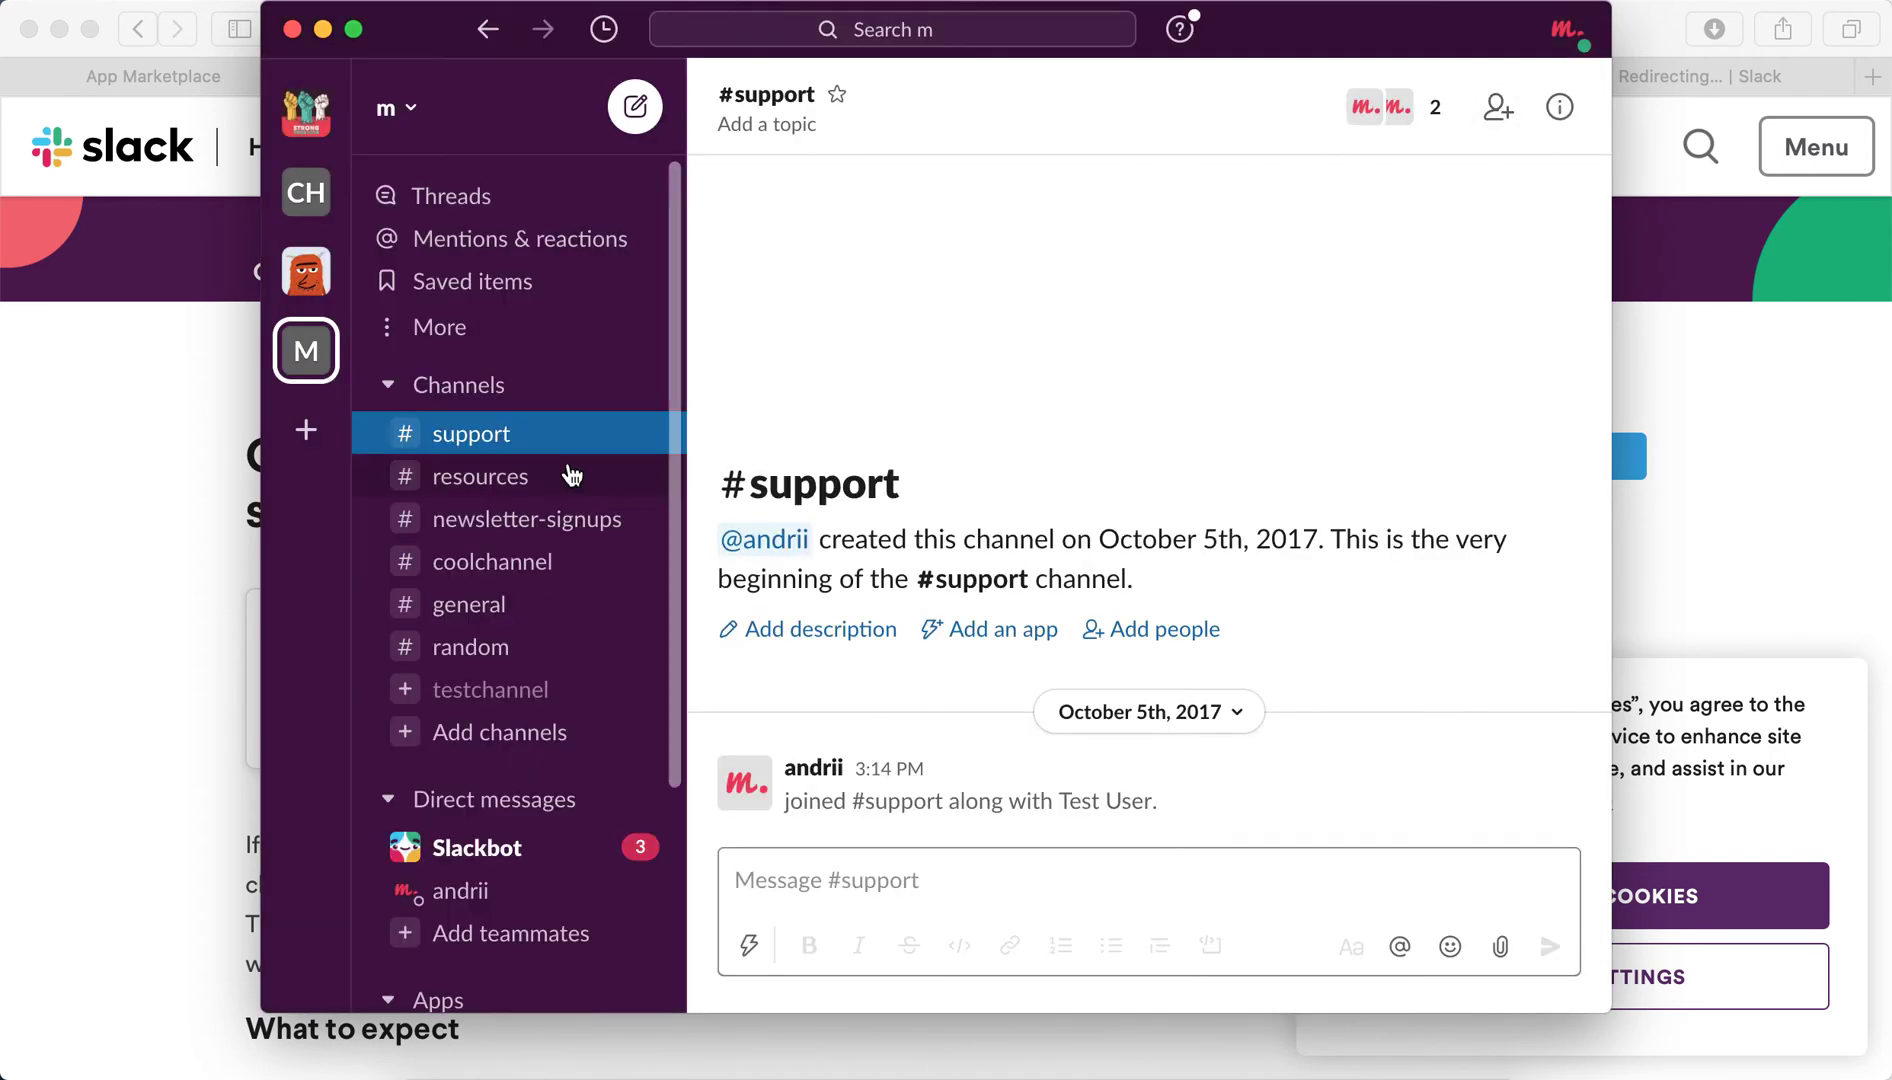
left_click(399, 112)
- Confirm in Preferences > Sidebar that 'By most recent' sorting is selected, then close
left_click(455, 583)
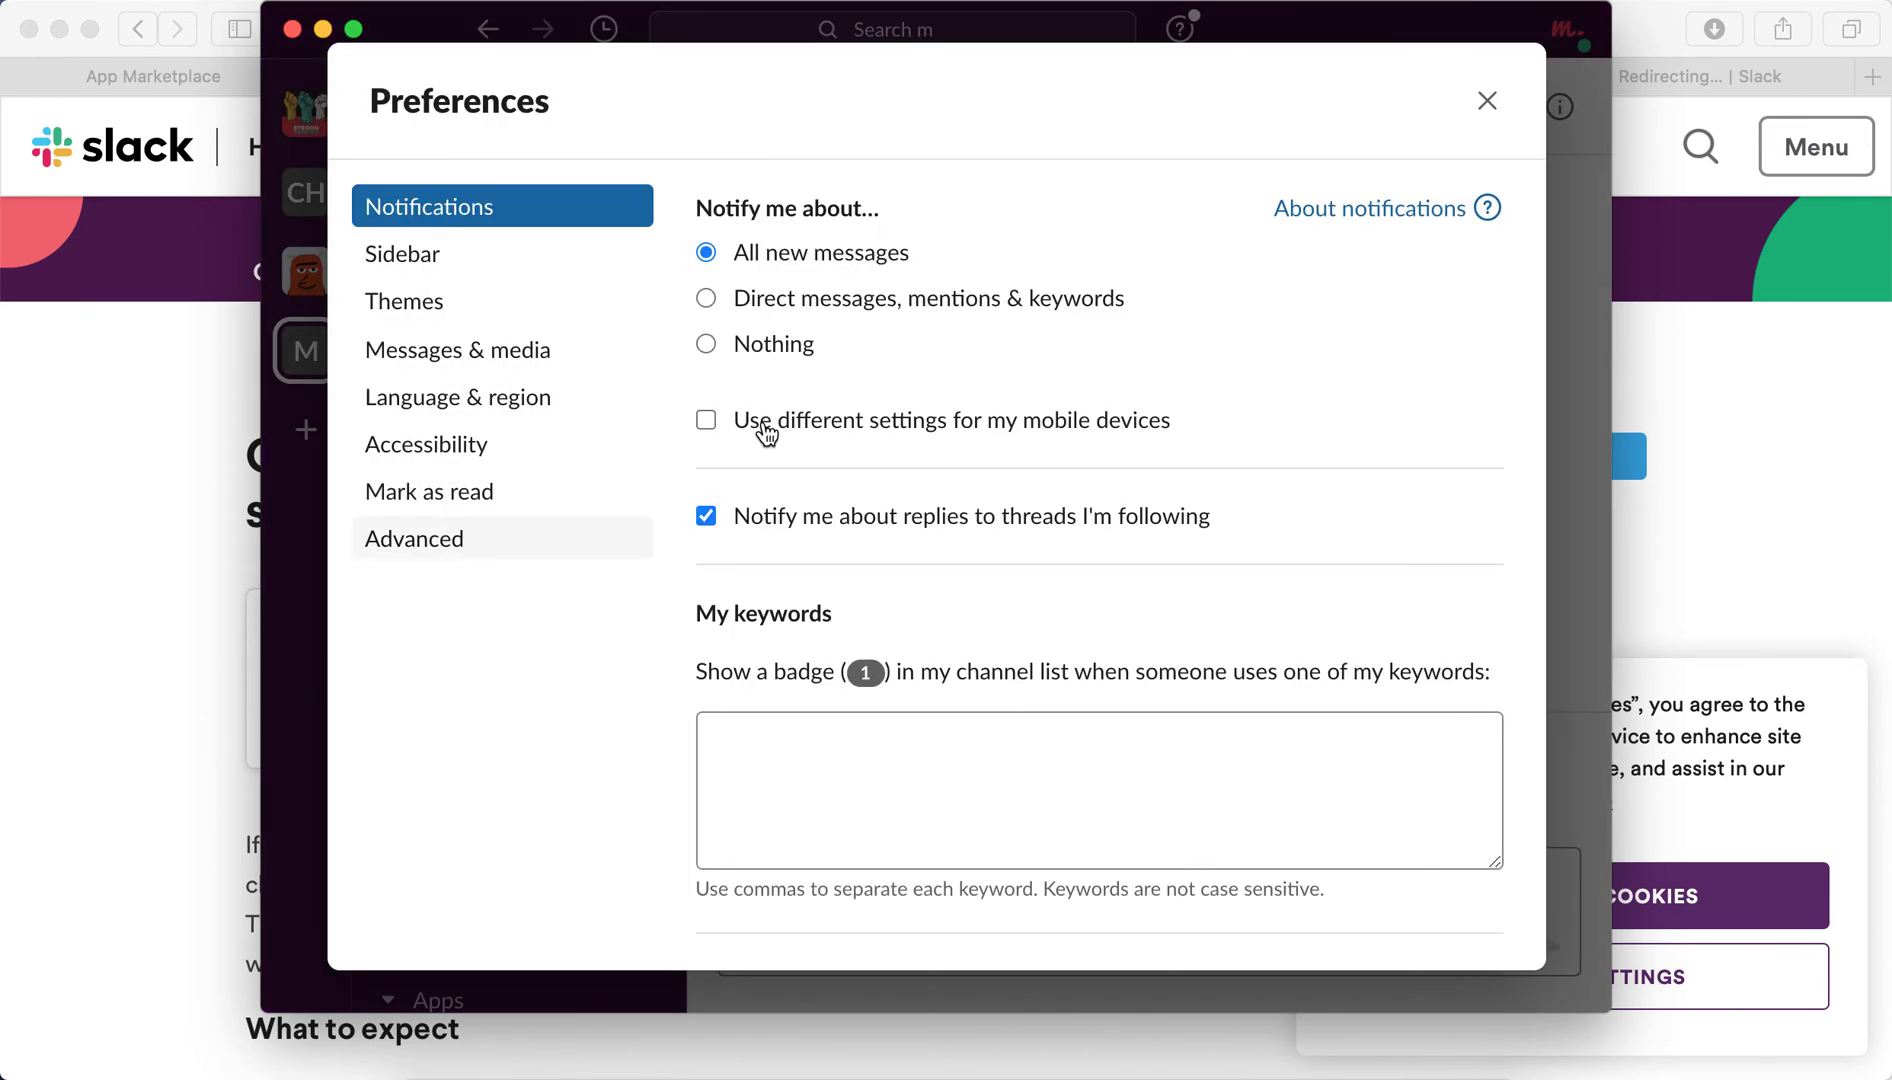
left_click(566, 254)
scroll(865, 673, "down", 3)
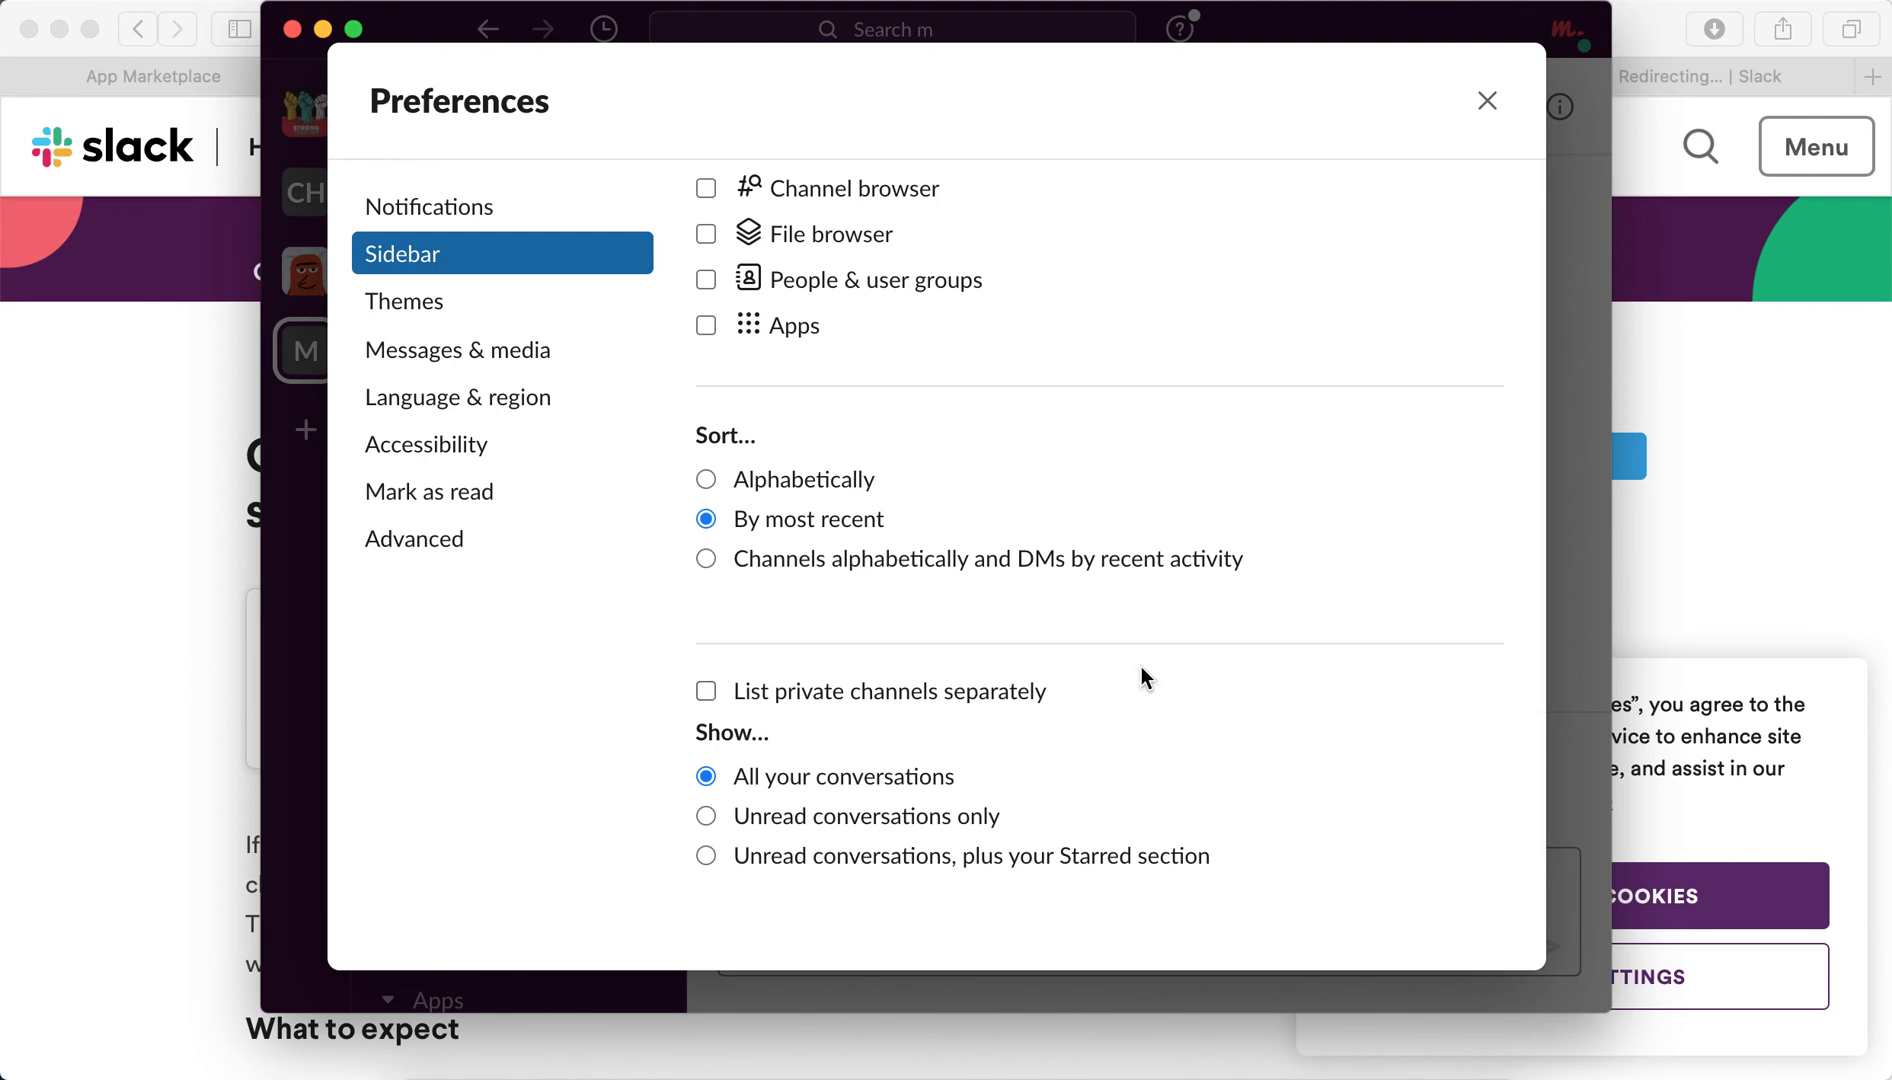
scroll(1141, 667, "up", 3)
scroll(1141, 667, "up", 2)
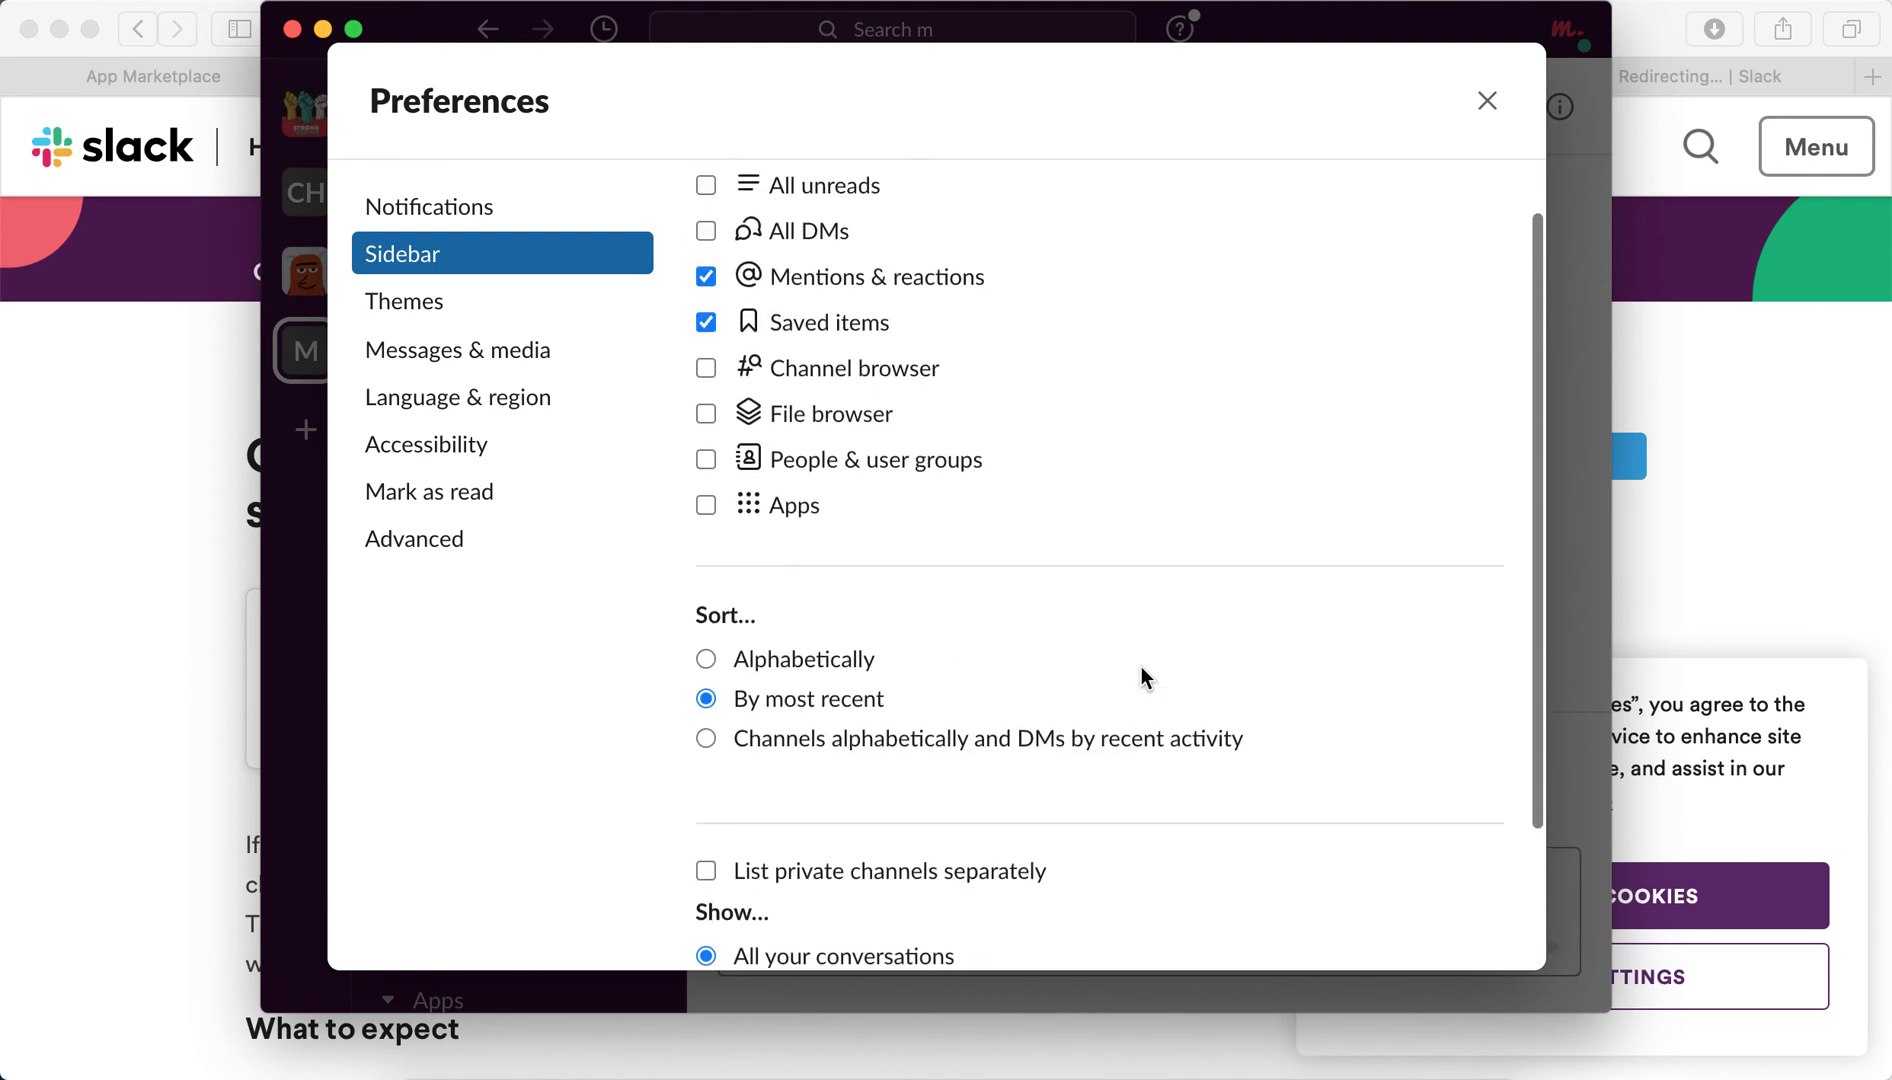
scroll(1141, 667, "up", 1)
scroll(1141, 667, "up", 1)
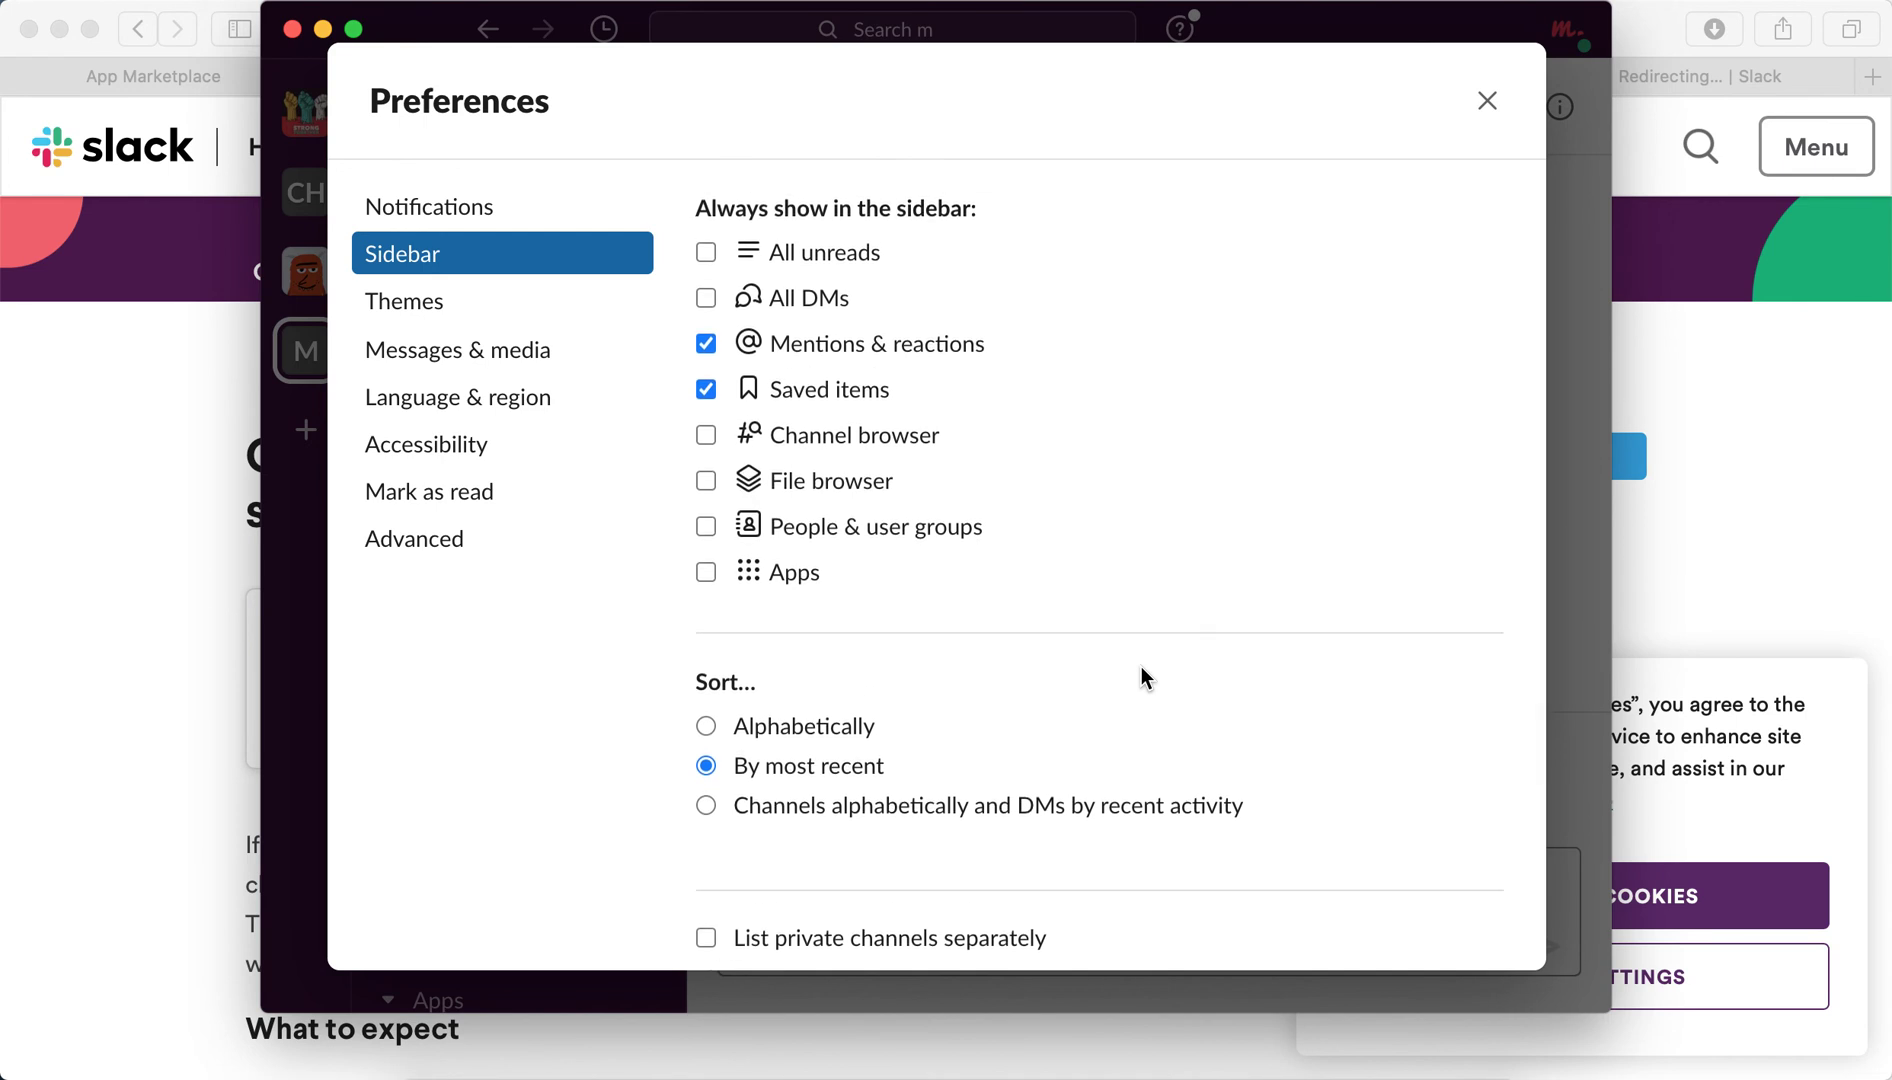
left_click(1486, 104)
- Bring the Help Center article on custom sidebar sections to the front
left_click(38, 580)
scroll(563, 618, "down", 4)
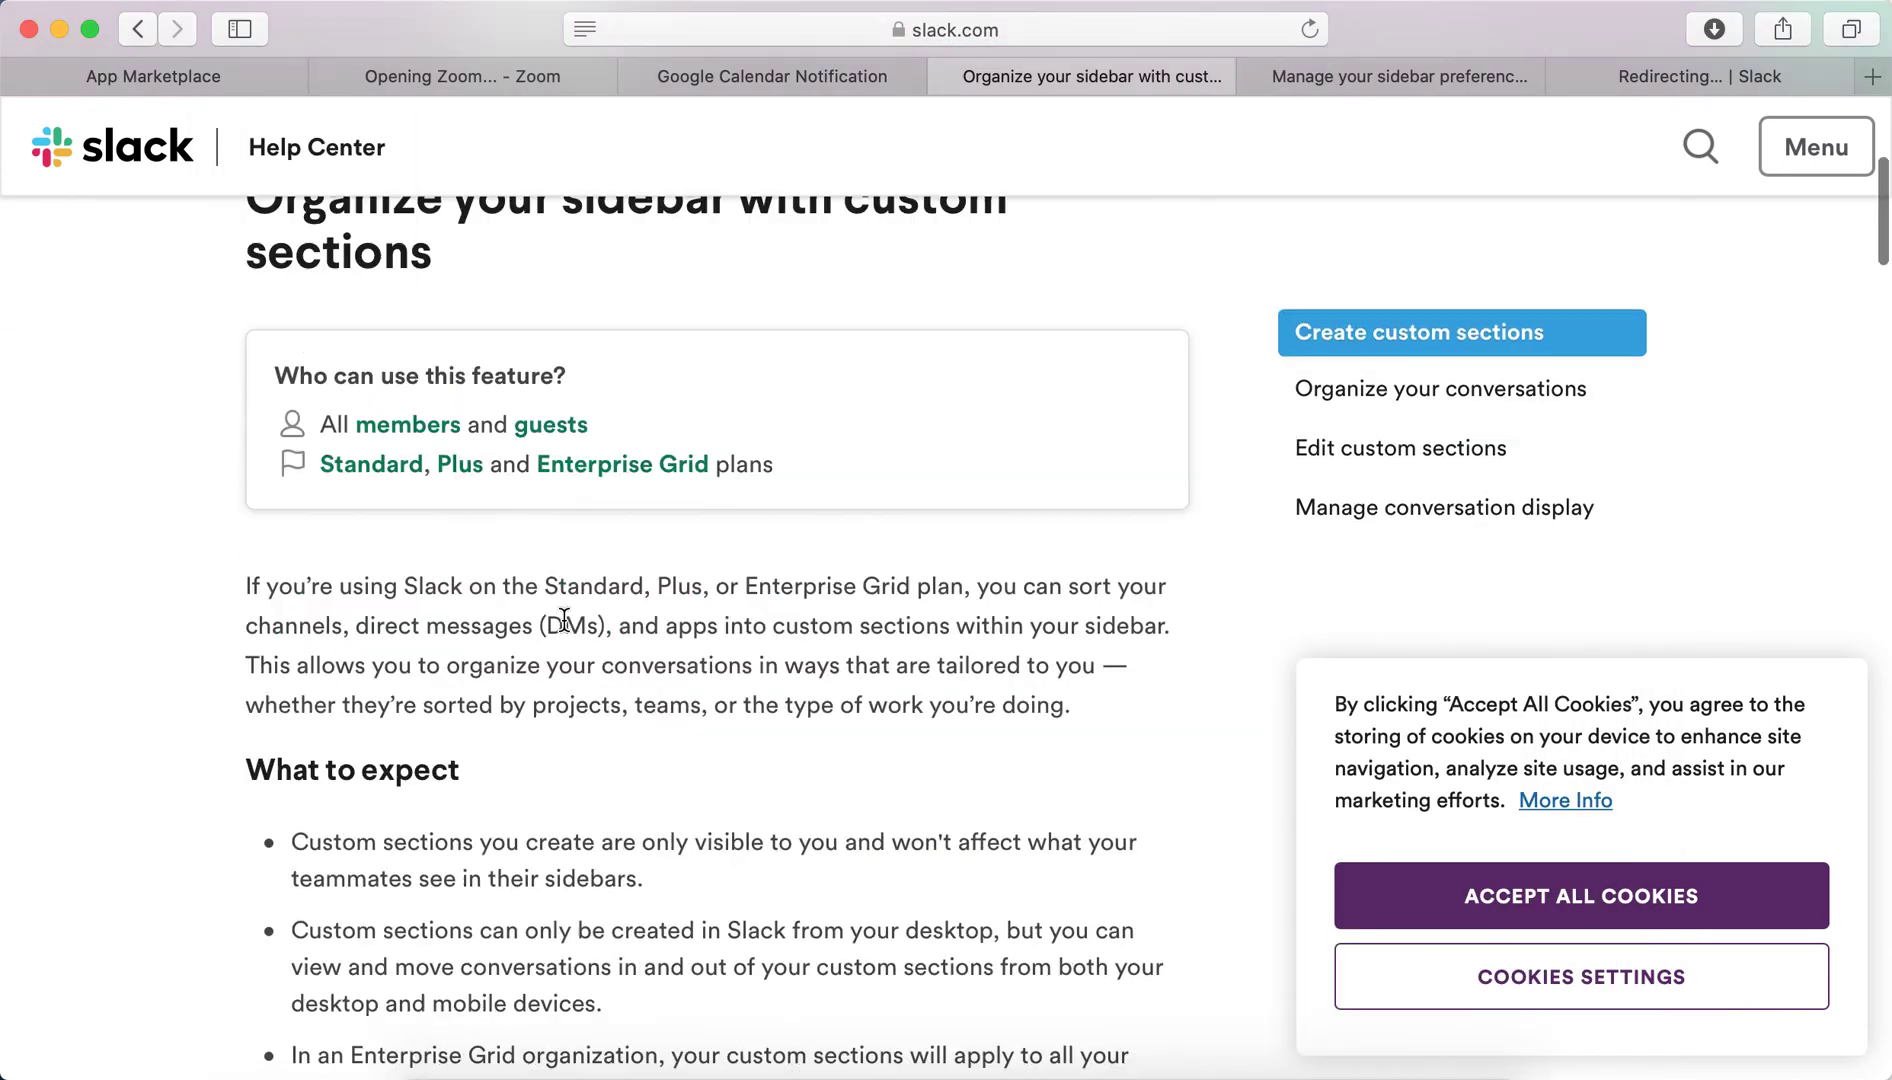
scroll(563, 621, "down", 2)
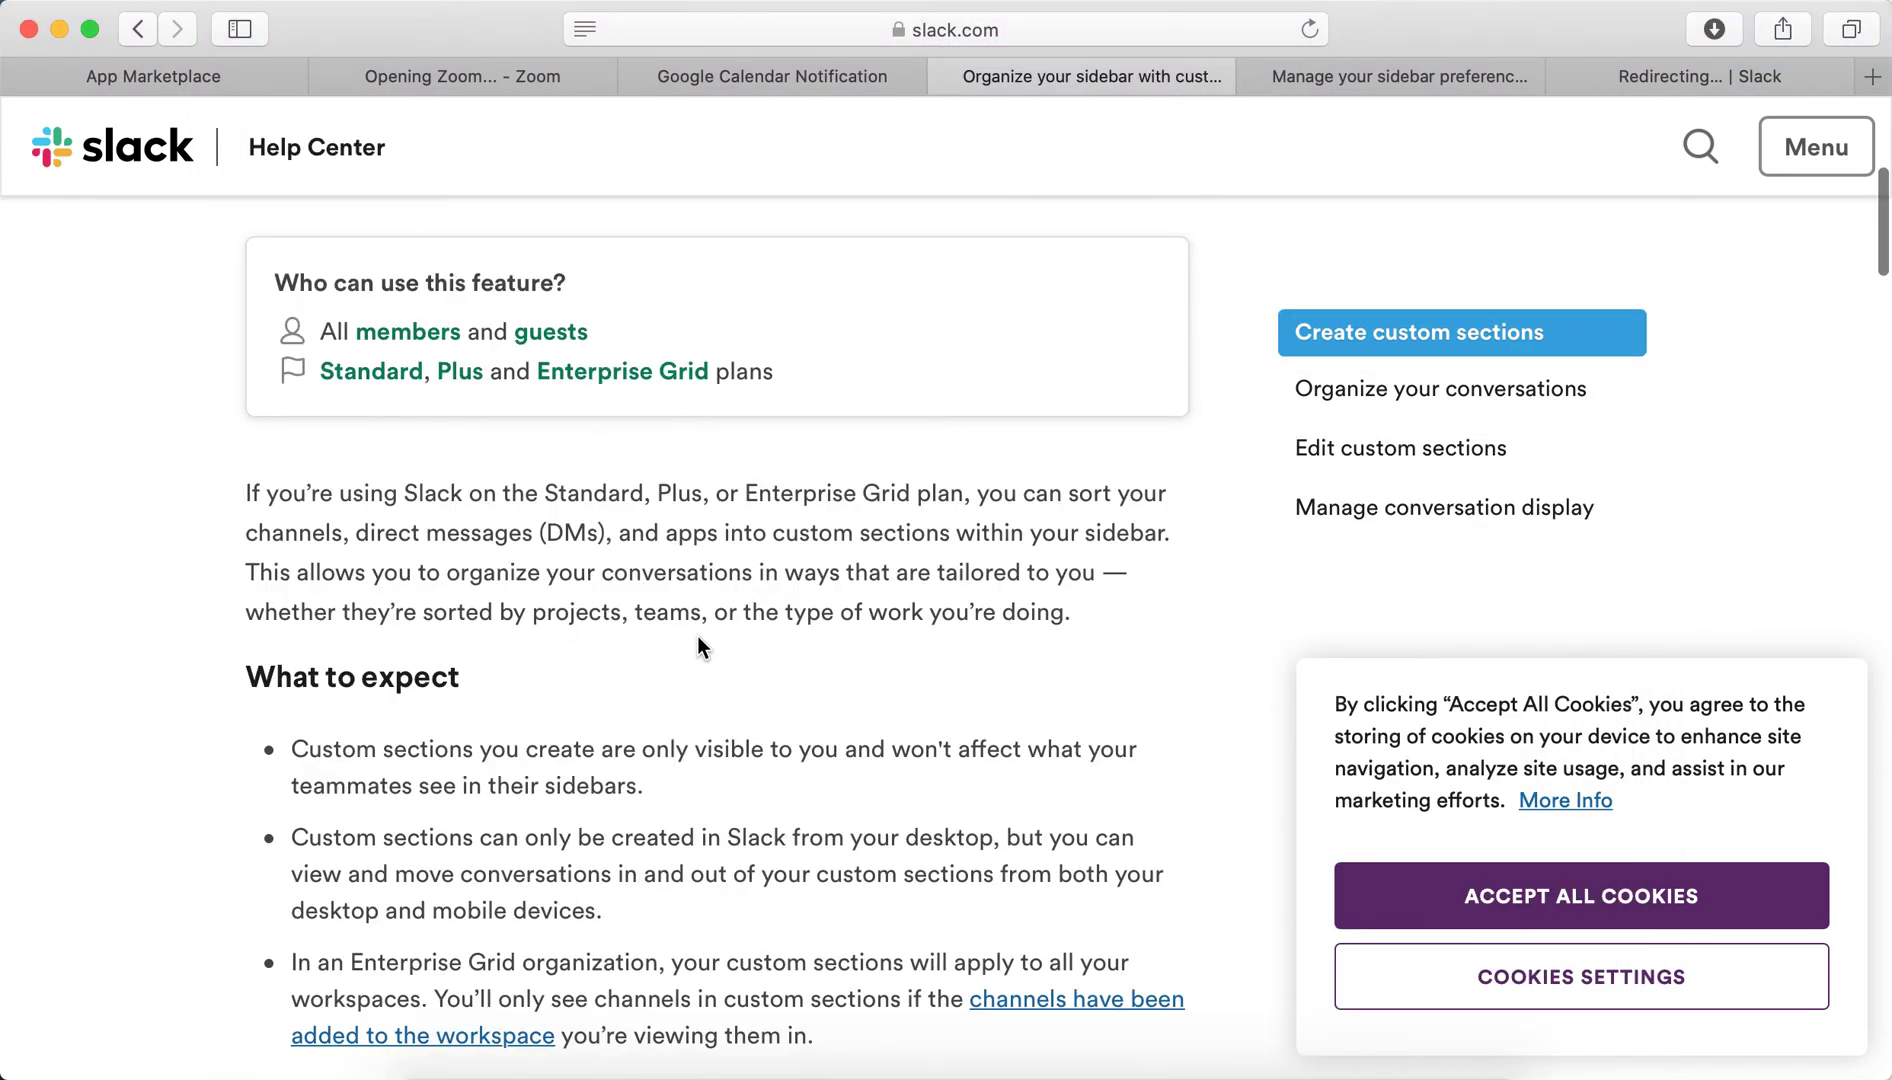
scroll(698, 647, "down", 3)
scroll(698, 647, "down", 5)
scroll(695, 636, "down", 7)
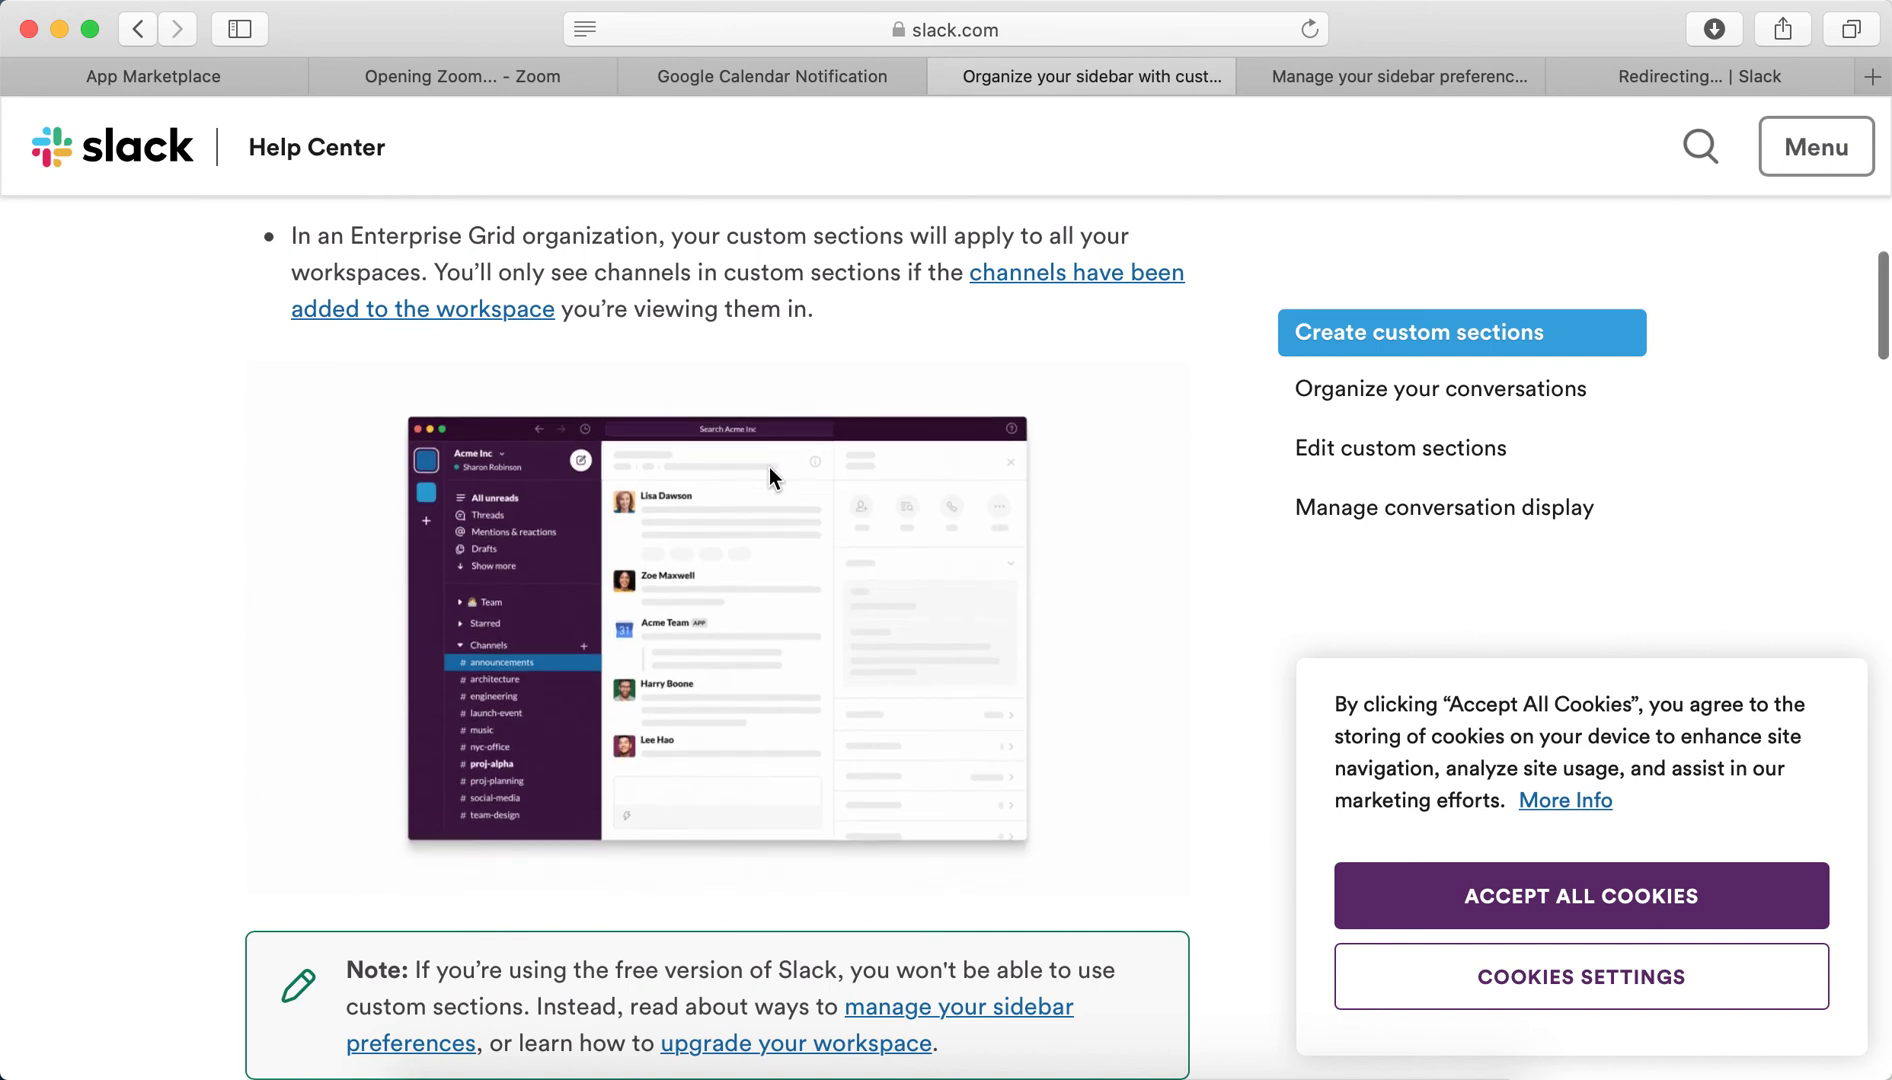
scroll(769, 468, "down", 1)
scroll(769, 468, "down", 2)
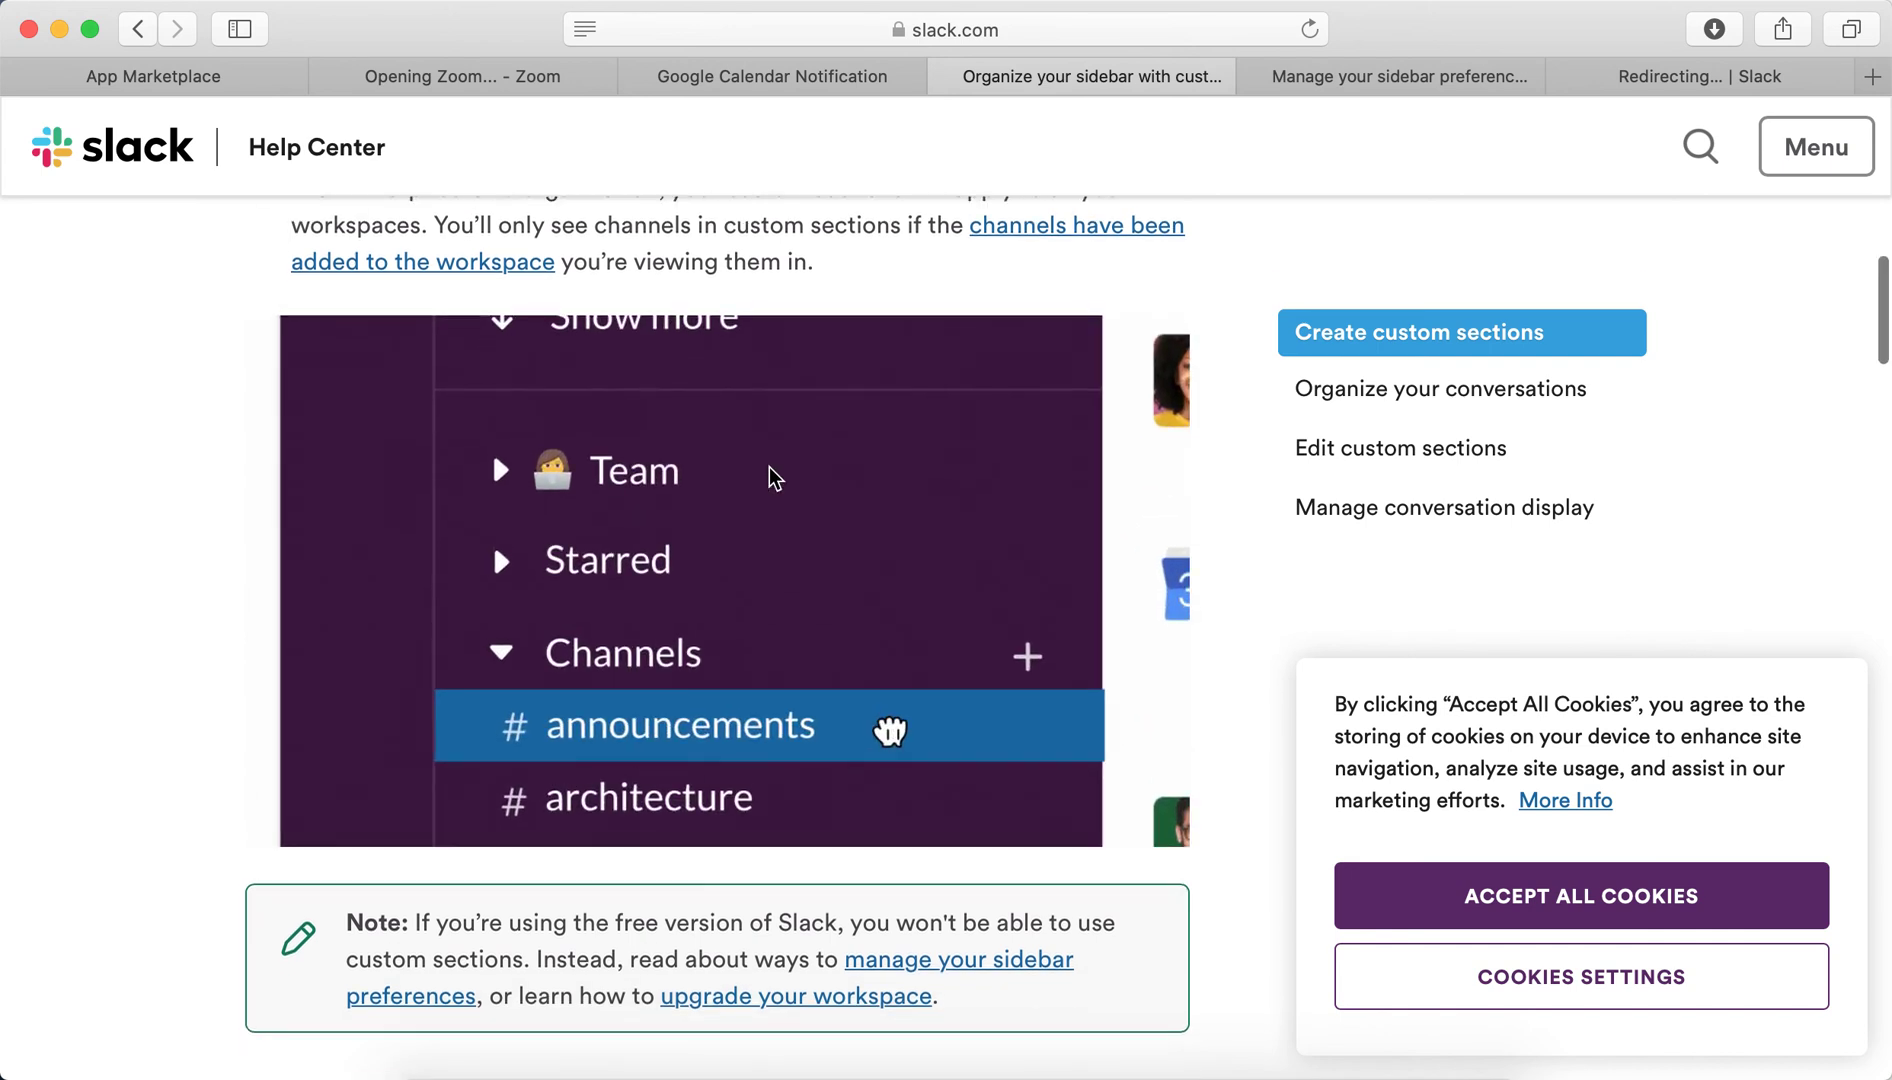
scroll(769, 468, "down", 2)
scroll(769, 468, "down", 5)
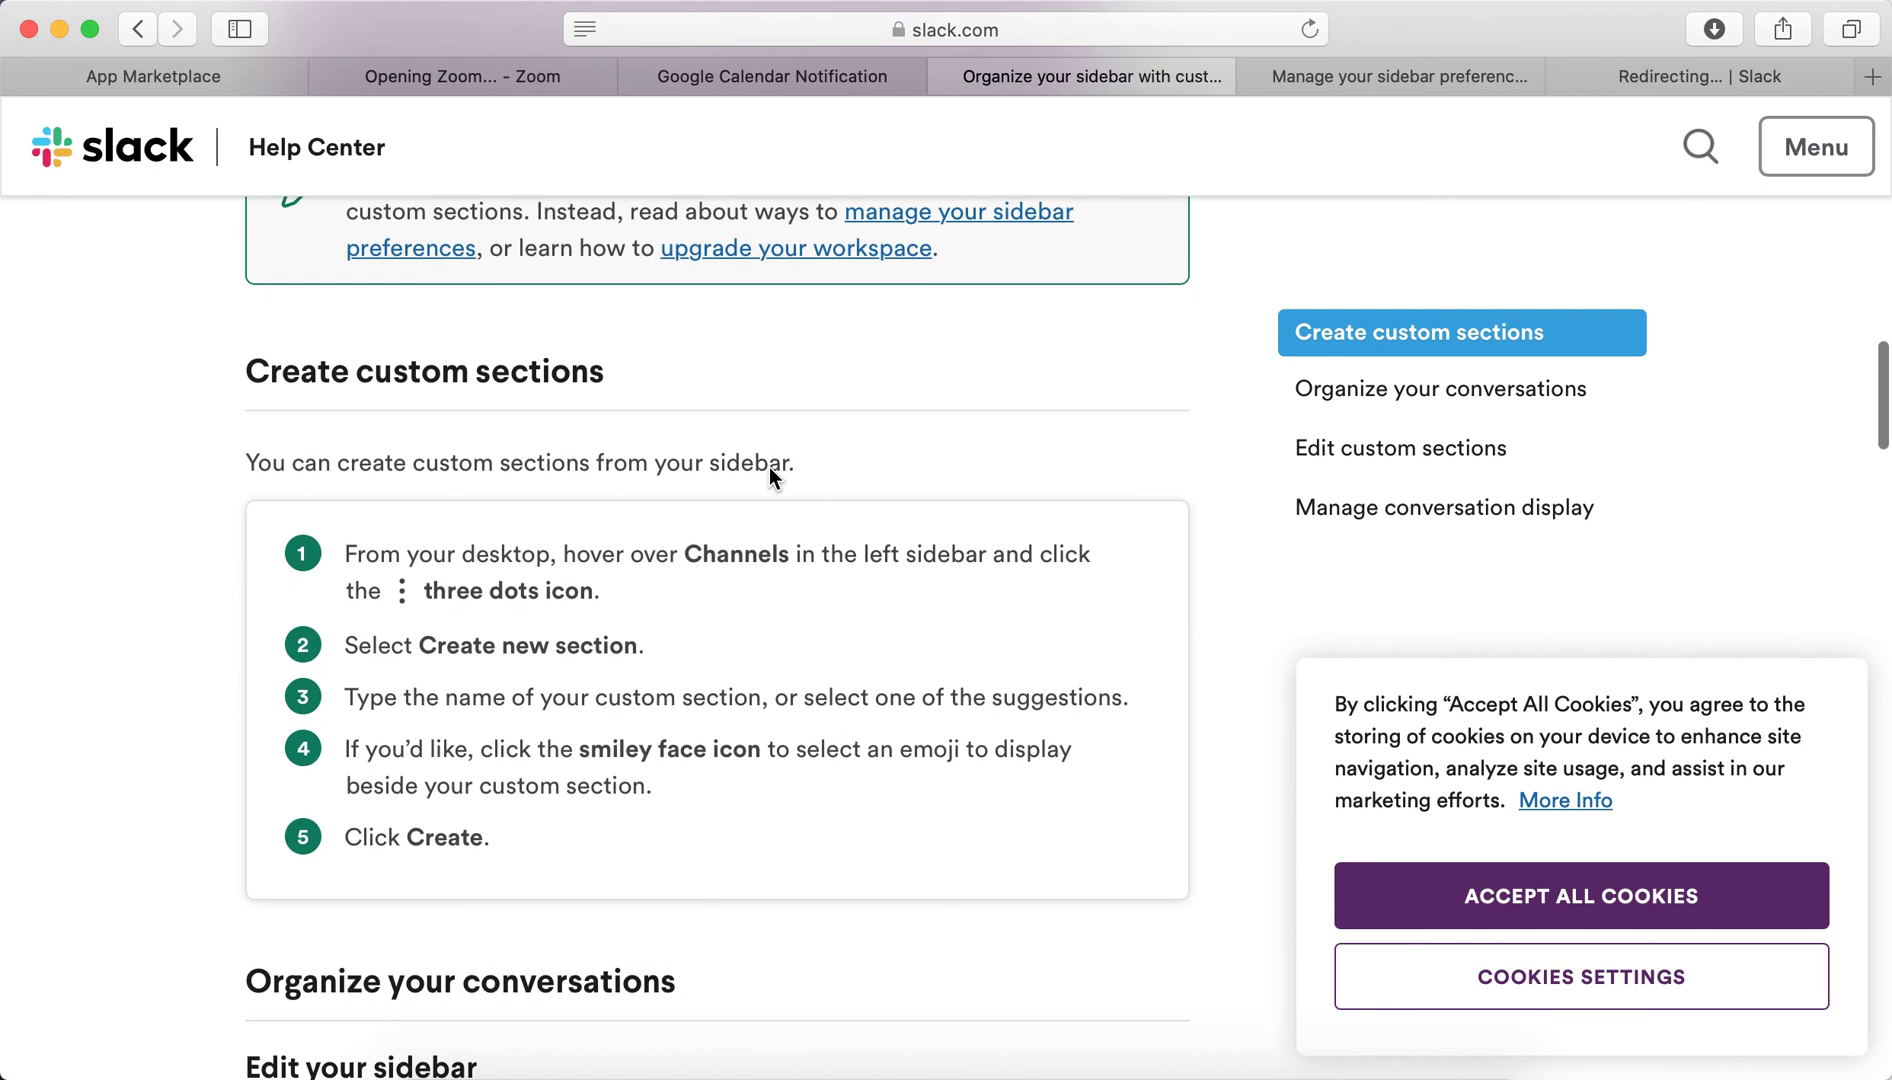
scroll(769, 468, "down", 1)
scroll(769, 468, "down", 1)
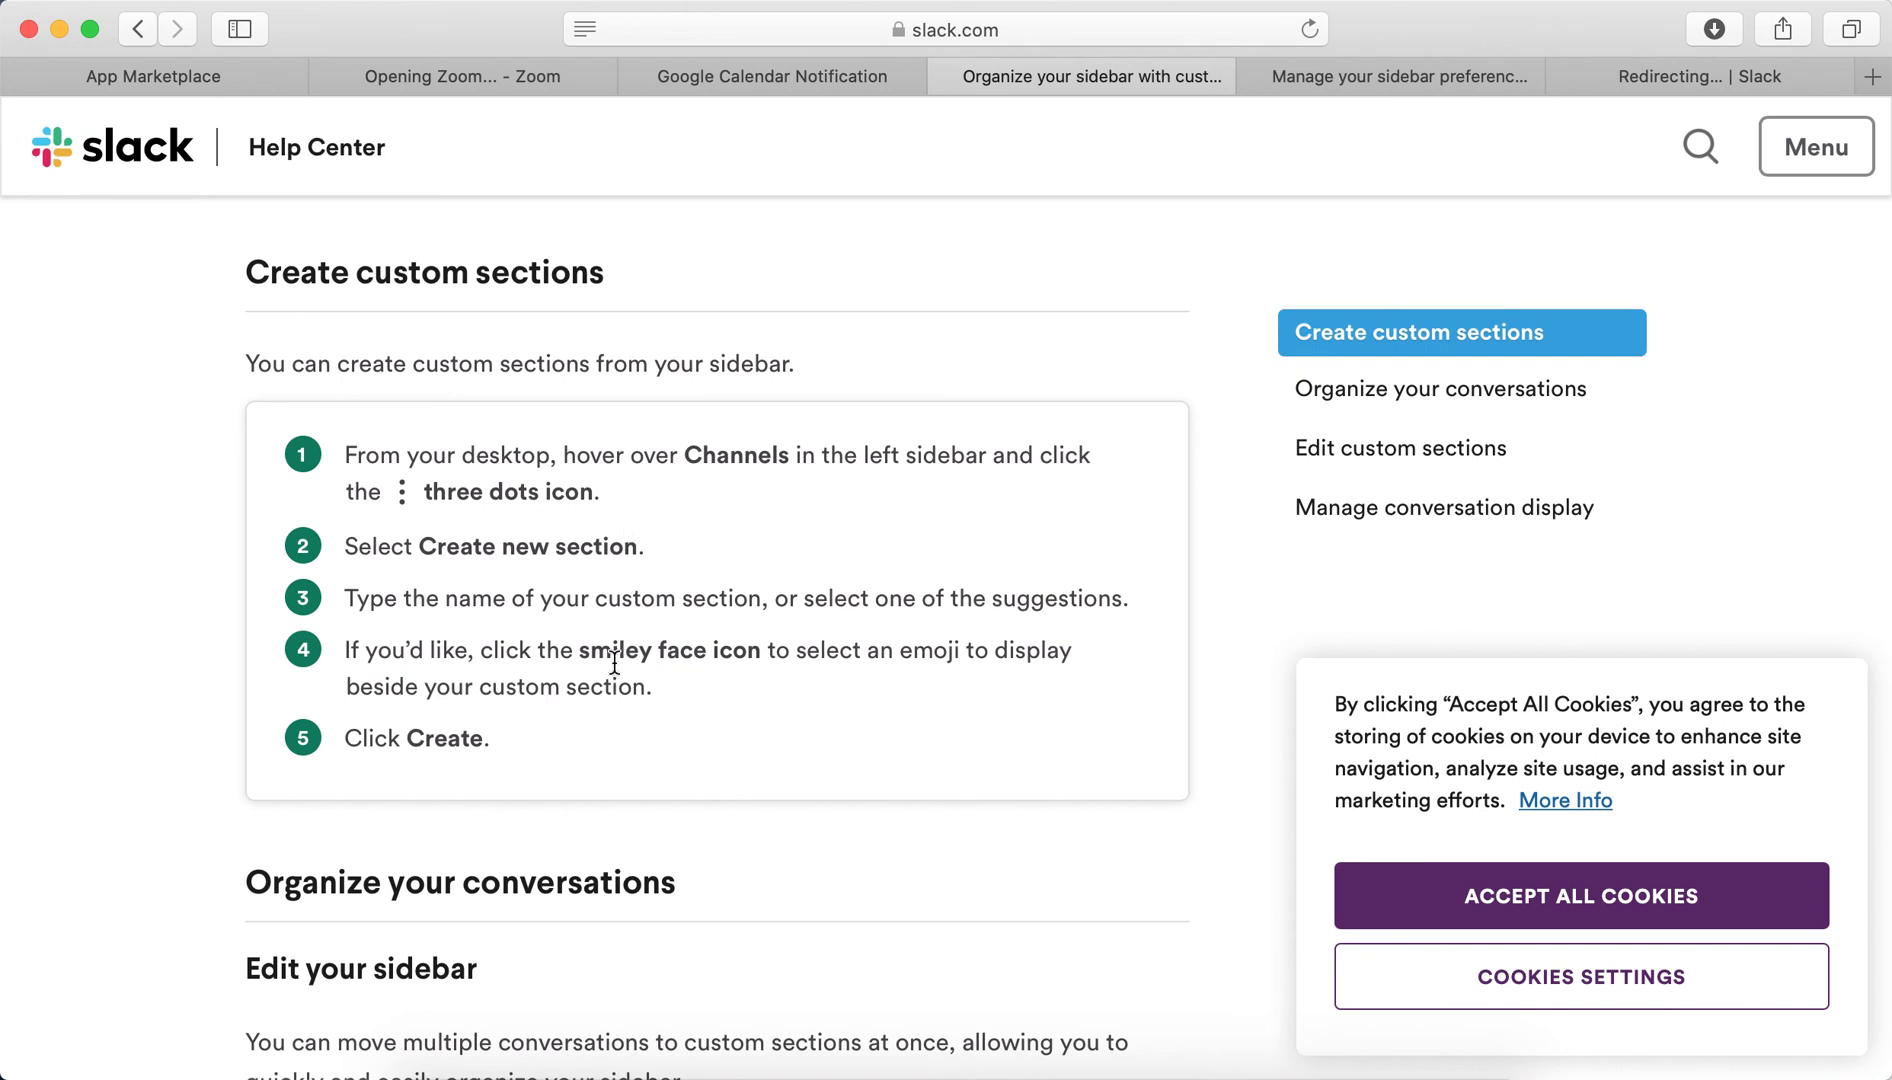
scroll(613, 664, "down", 1)
scroll(613, 664, "down", 3)
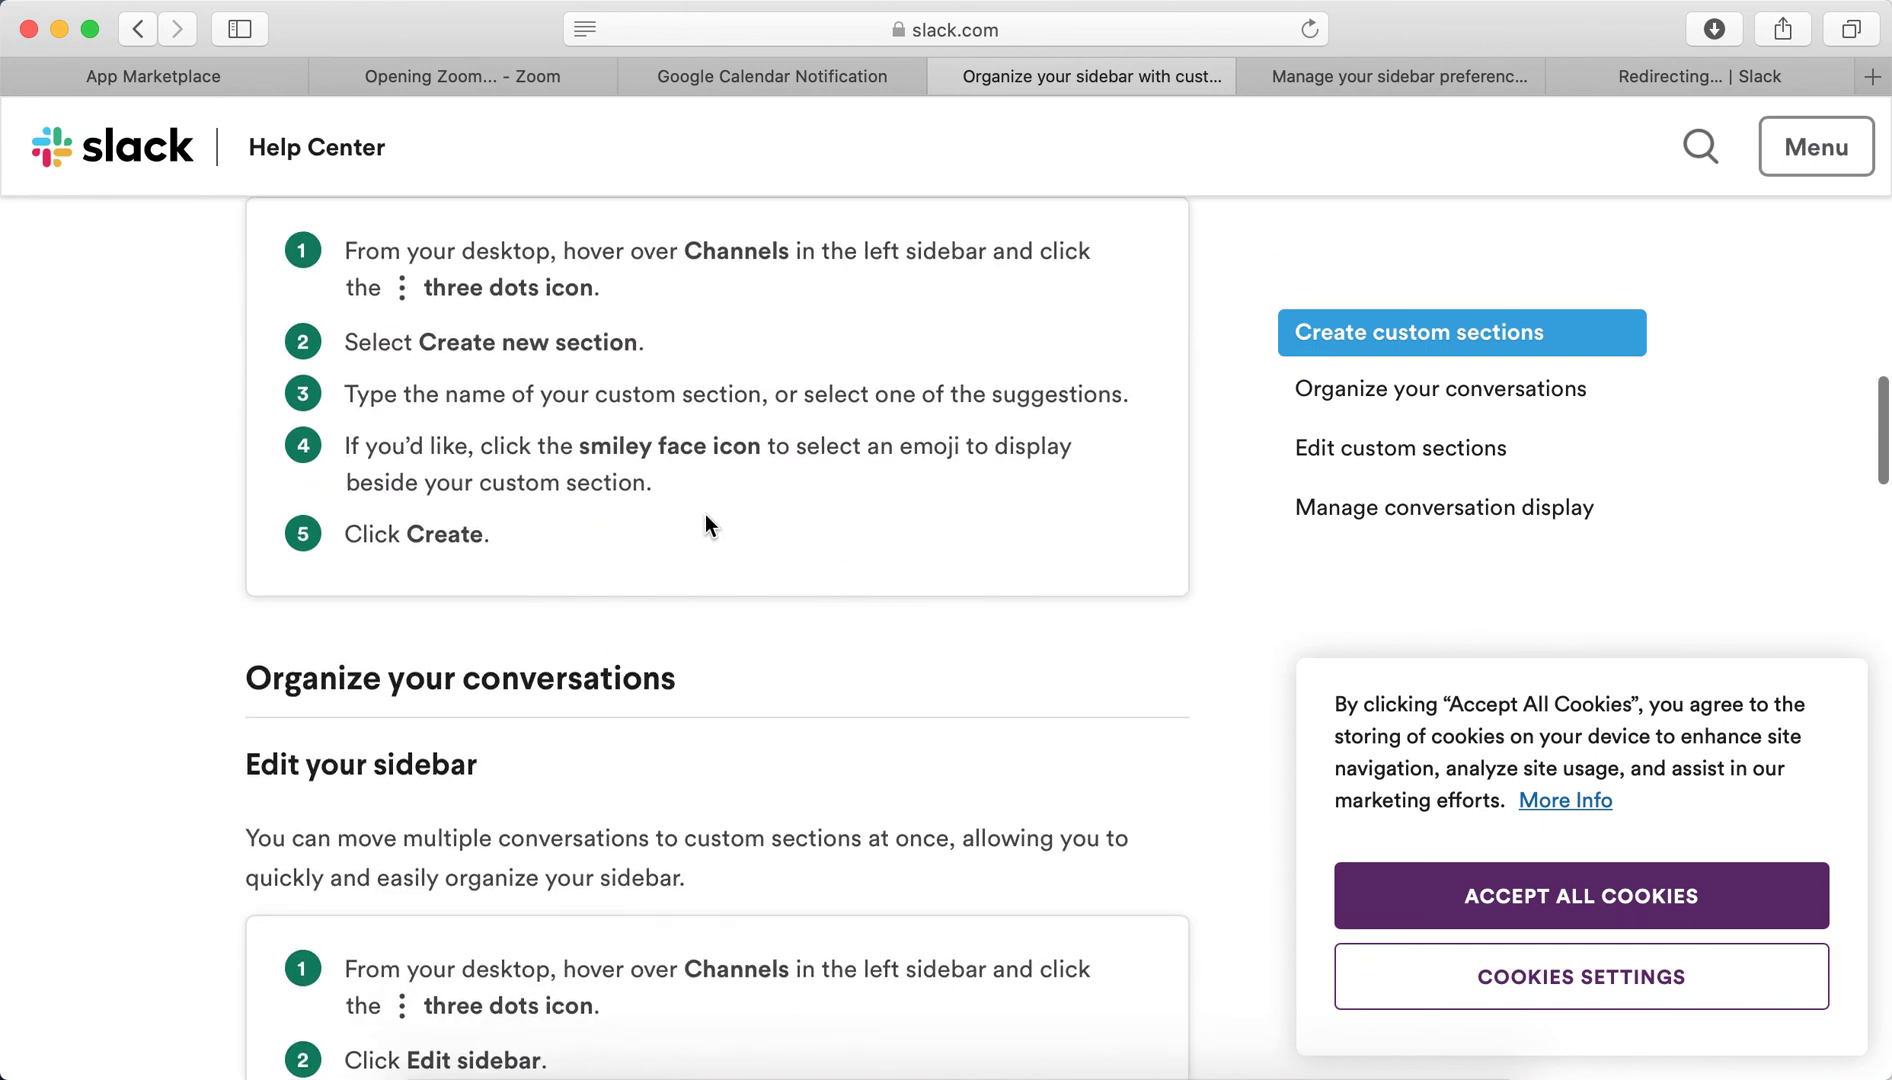
scroll(705, 515, "down", 3)
scroll(705, 515, "down", 5)
scroll(705, 515, "down", 3)
scroll(705, 515, "down", 5)
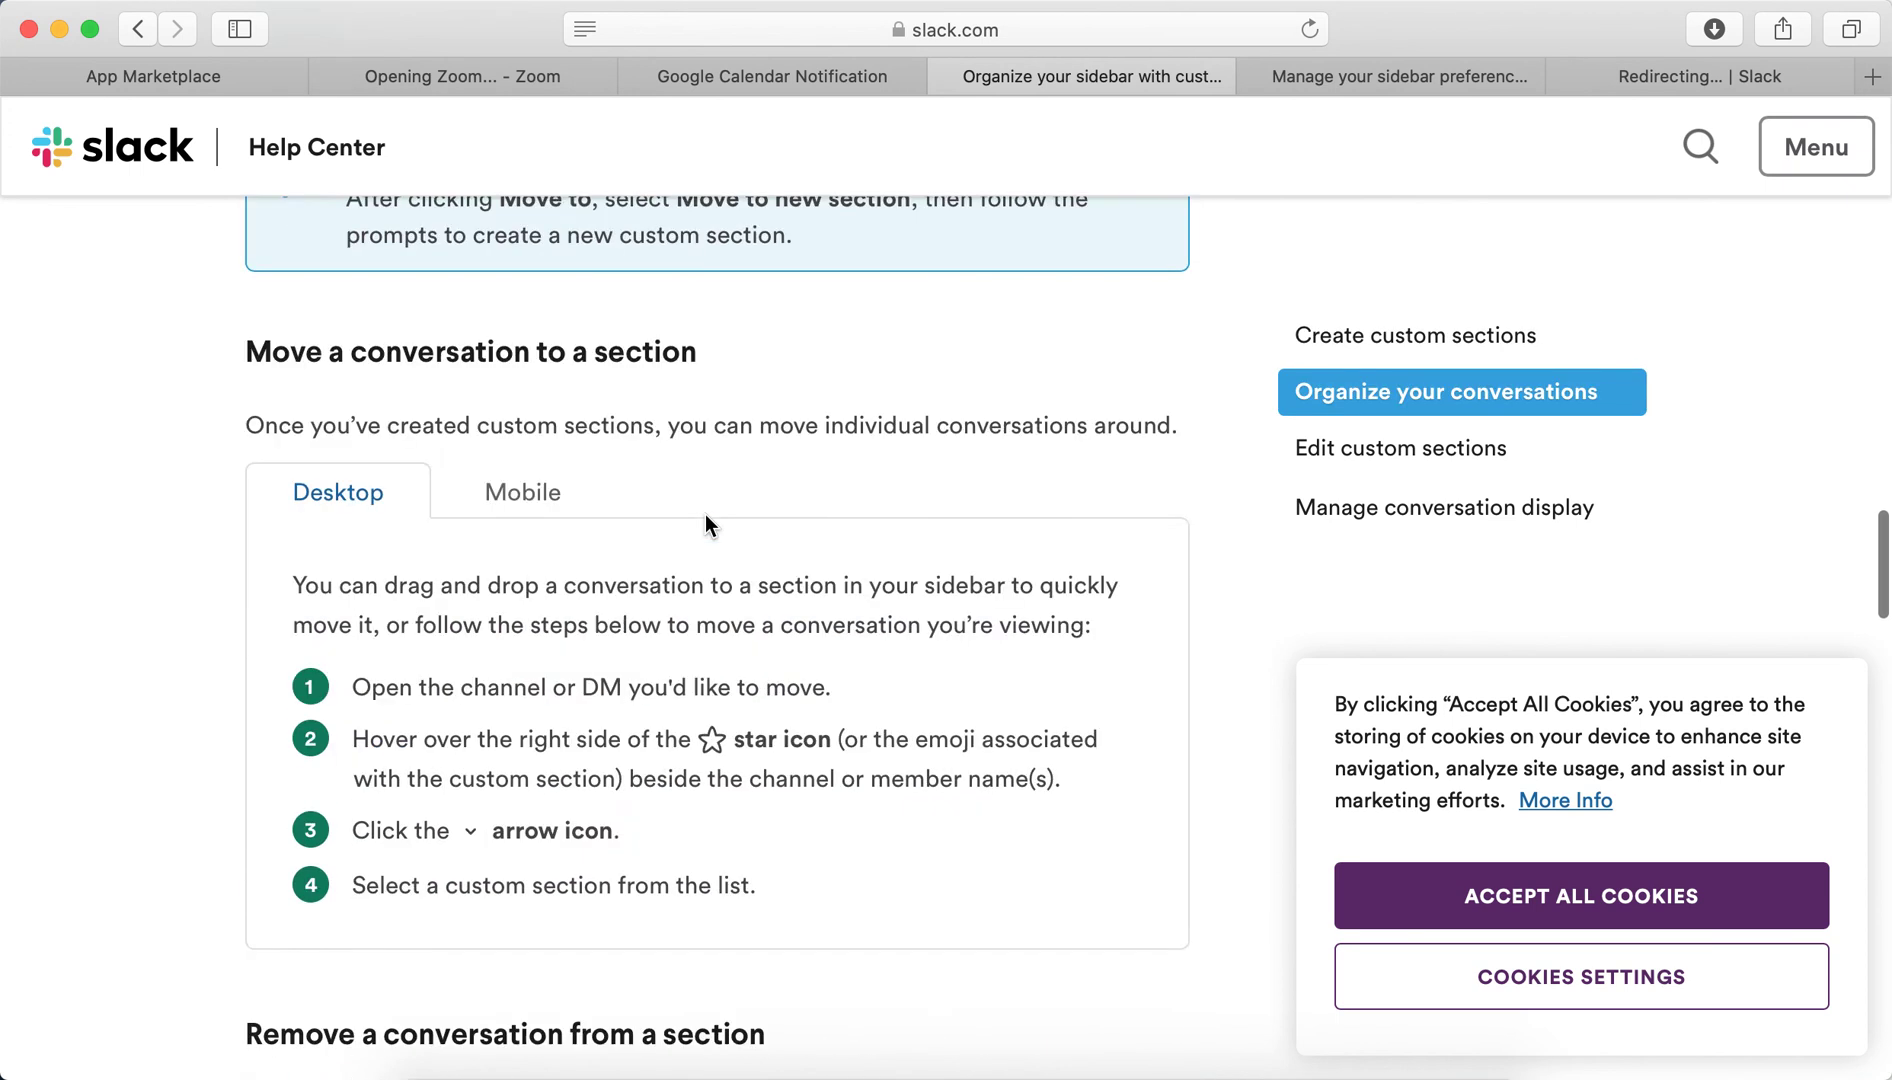
scroll(705, 515, "down", 5)
scroll(705, 515, "down", 5)
scroll(705, 515, "down", 1)
scroll(705, 515, "down", 4)
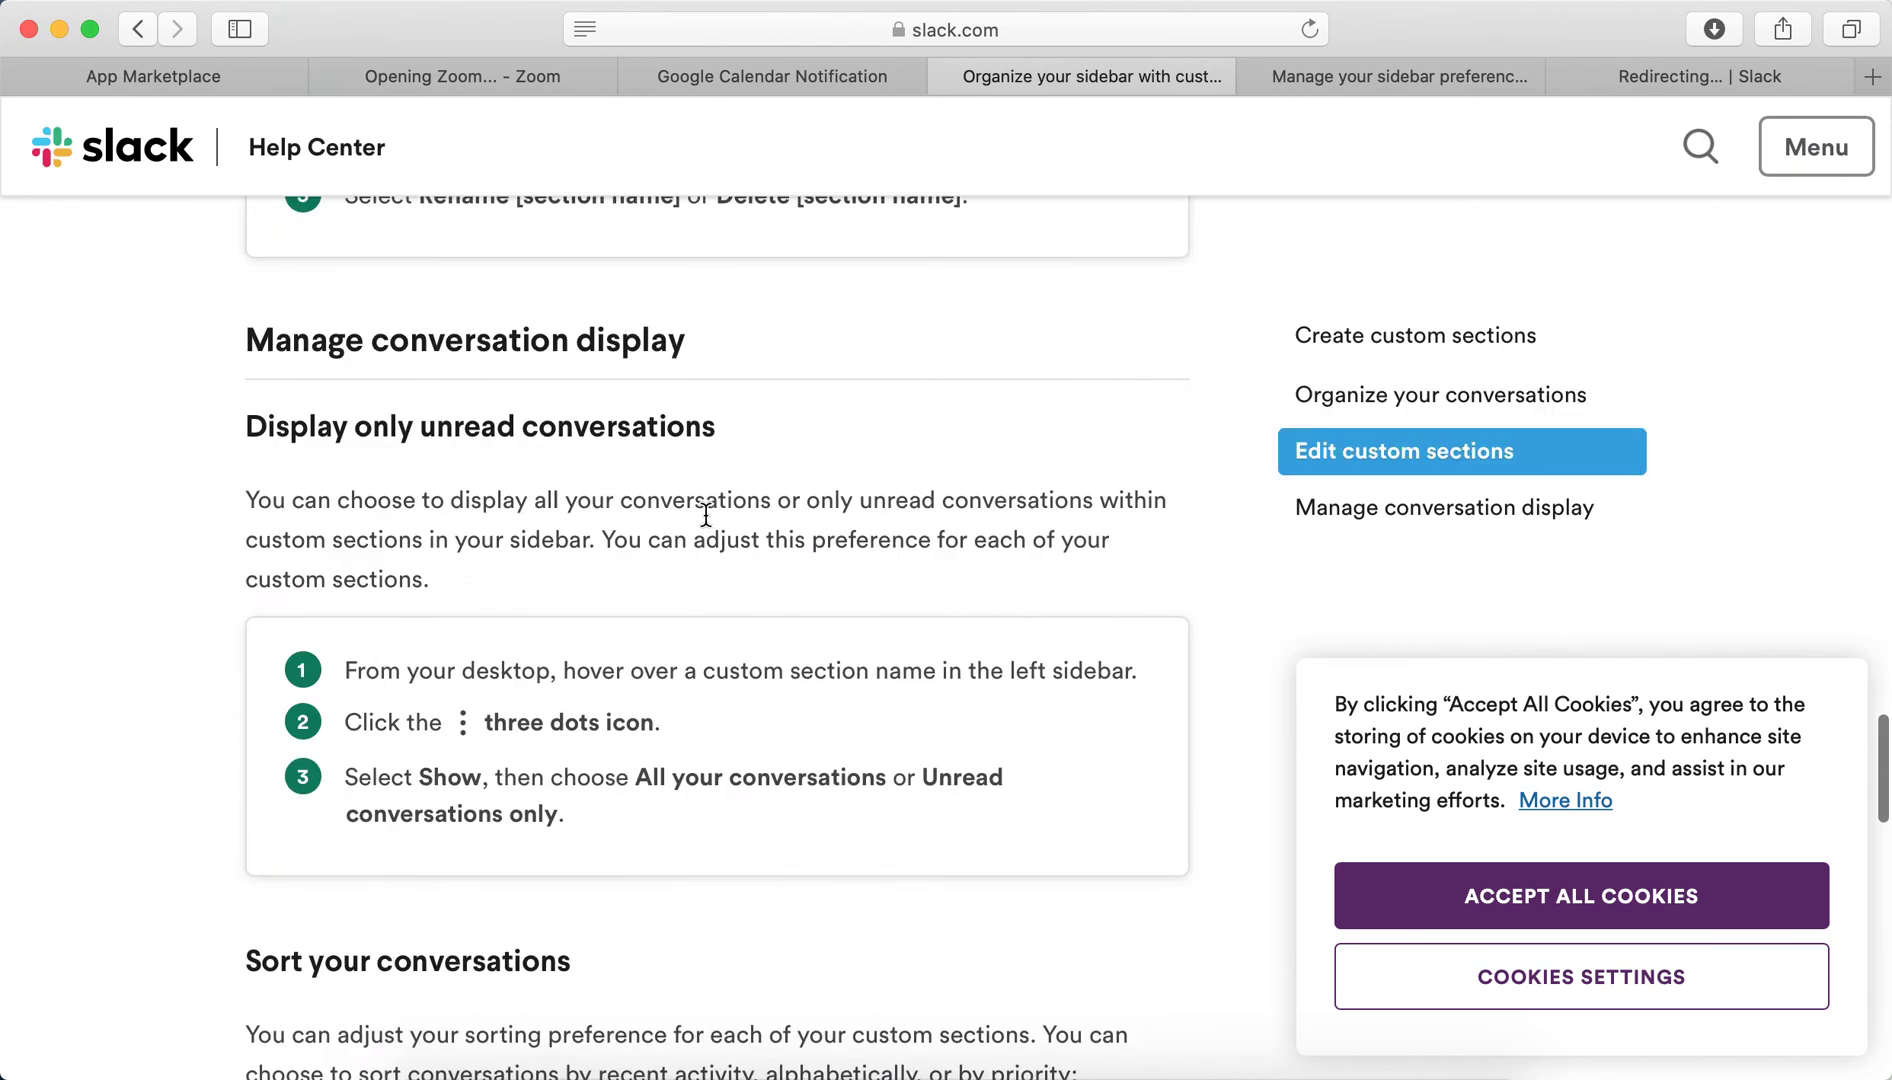
scroll(705, 518, "up", 3)
scroll(705, 518, "up", 5)
scroll(705, 518, "up", 5)
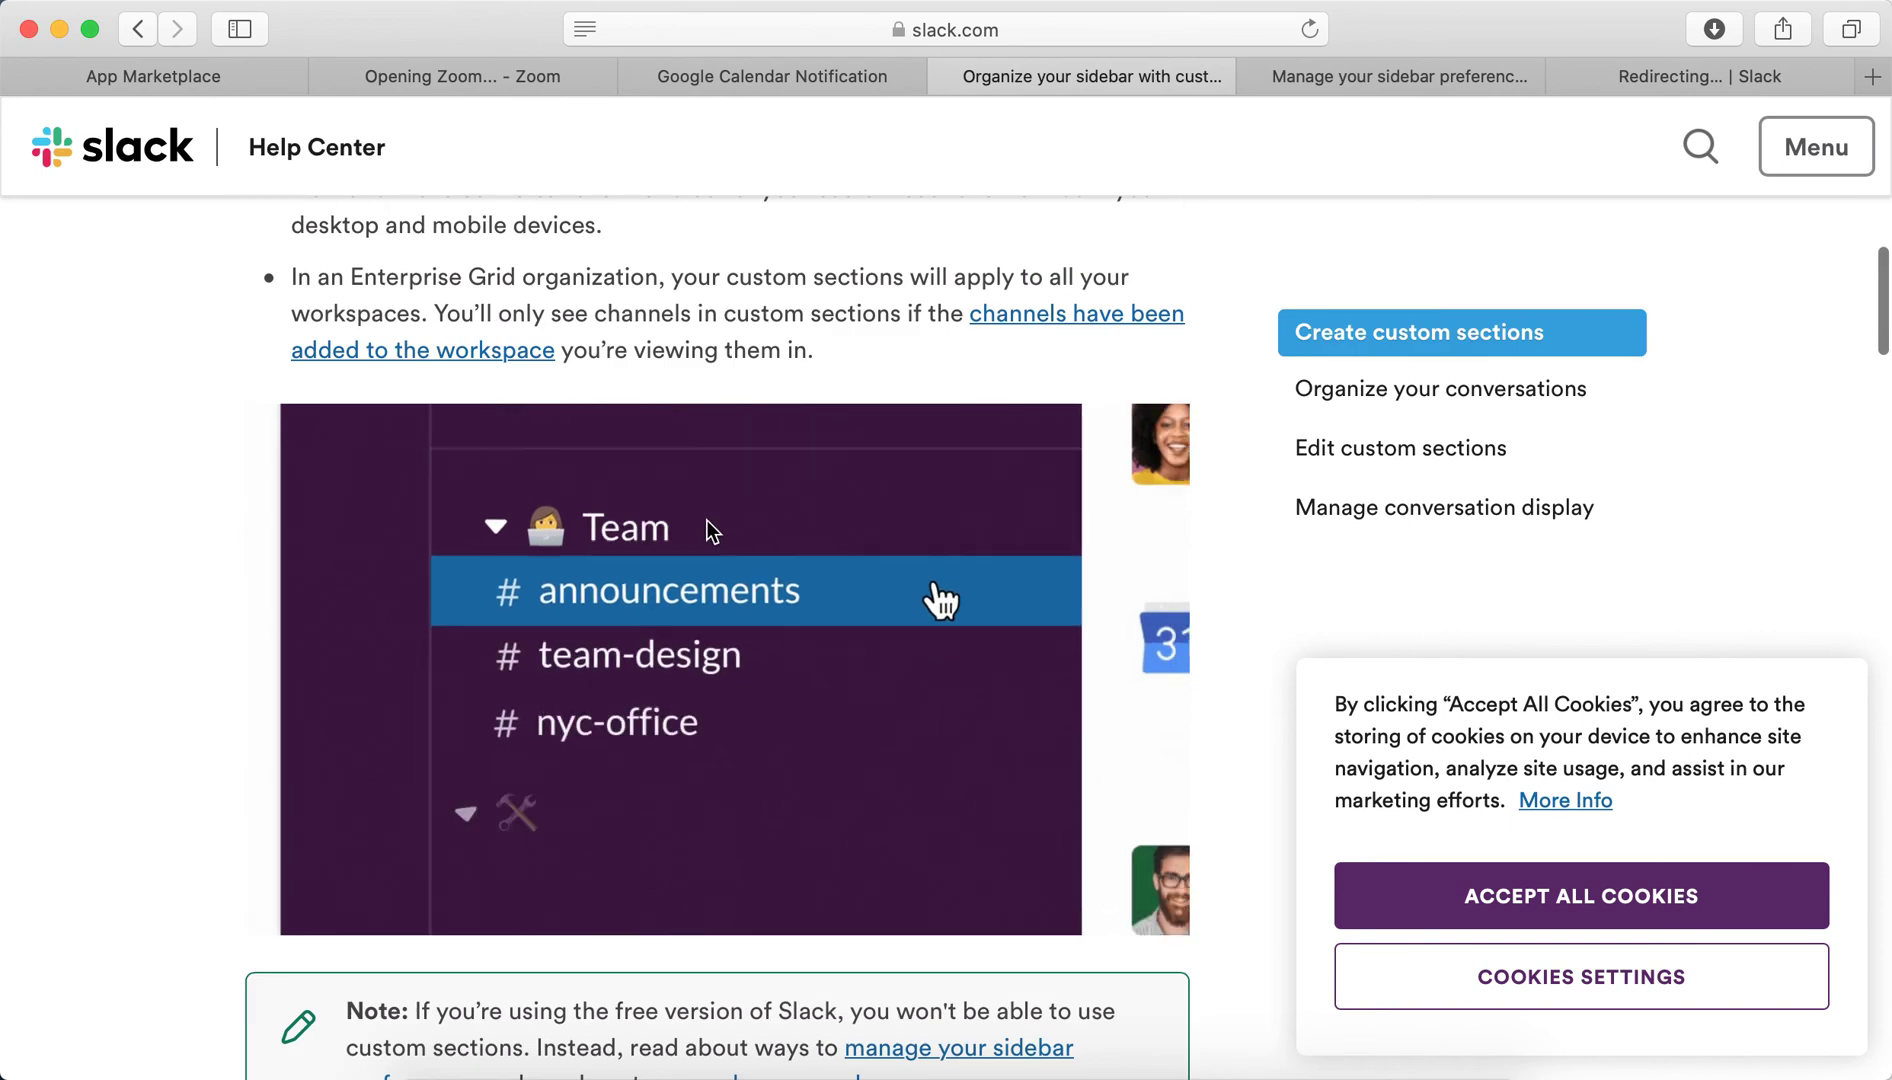